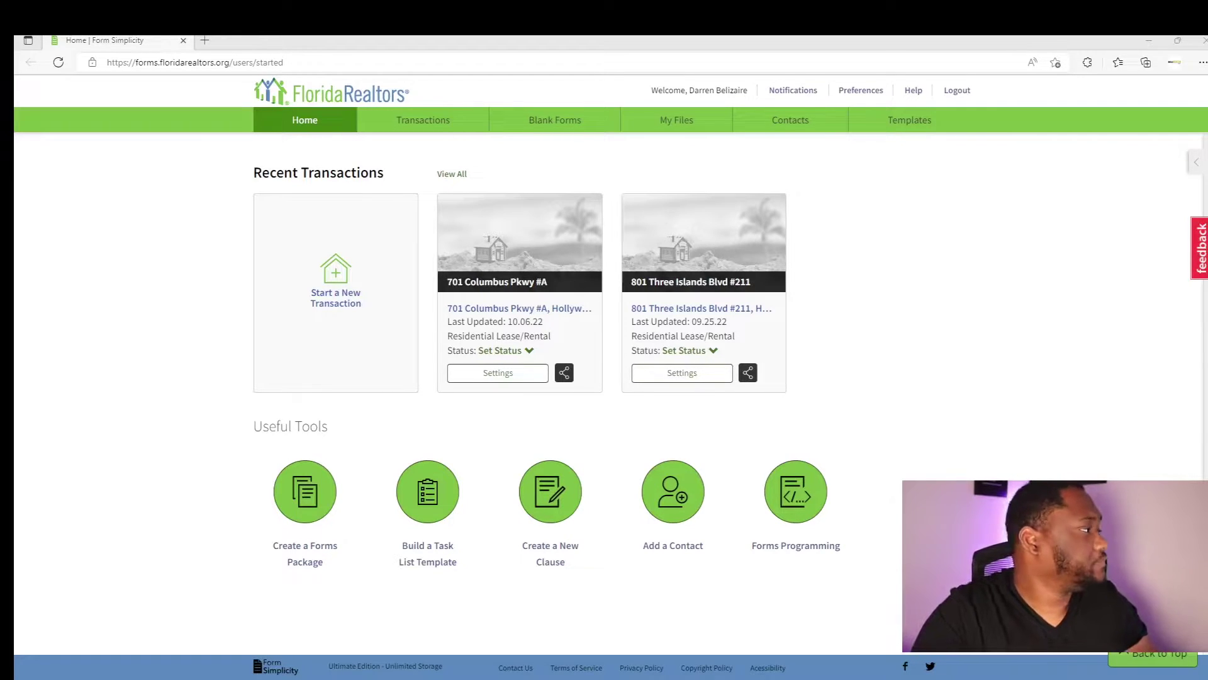
- Start a Residential Lease/Rental transaction for '123 Main Street', named the same as the address
{"action": "left_click", "coordinate": [335, 277]}
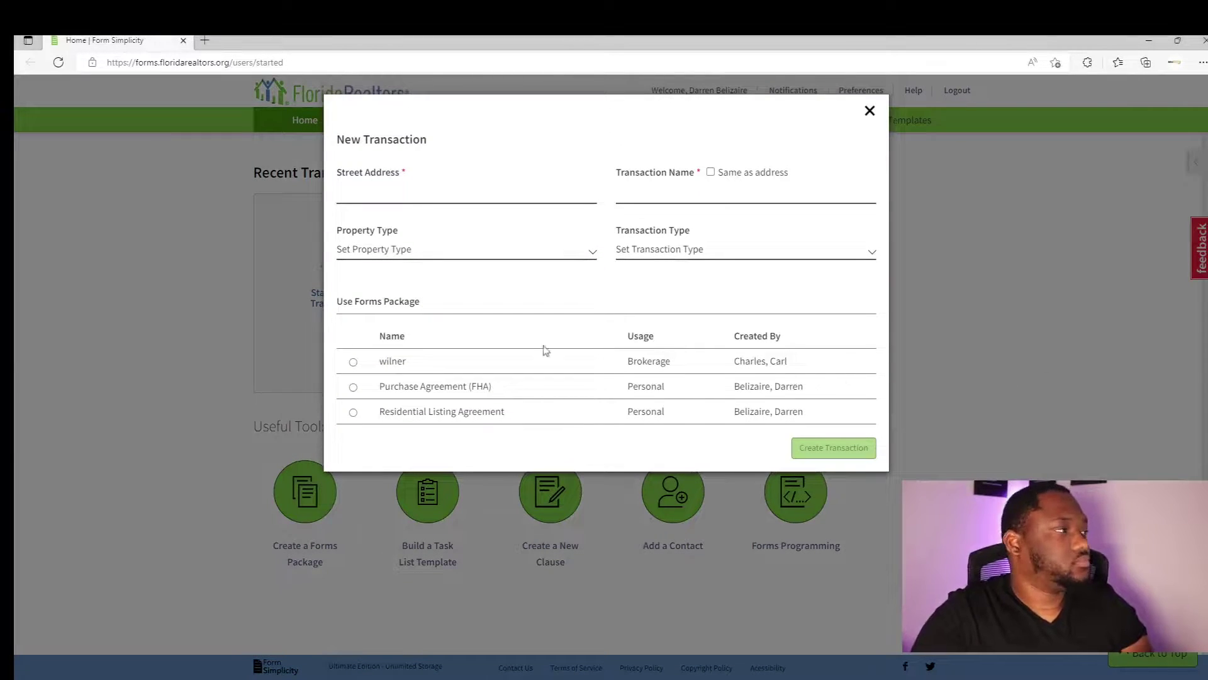
{"action": "left_click", "coordinate": [493, 199]}
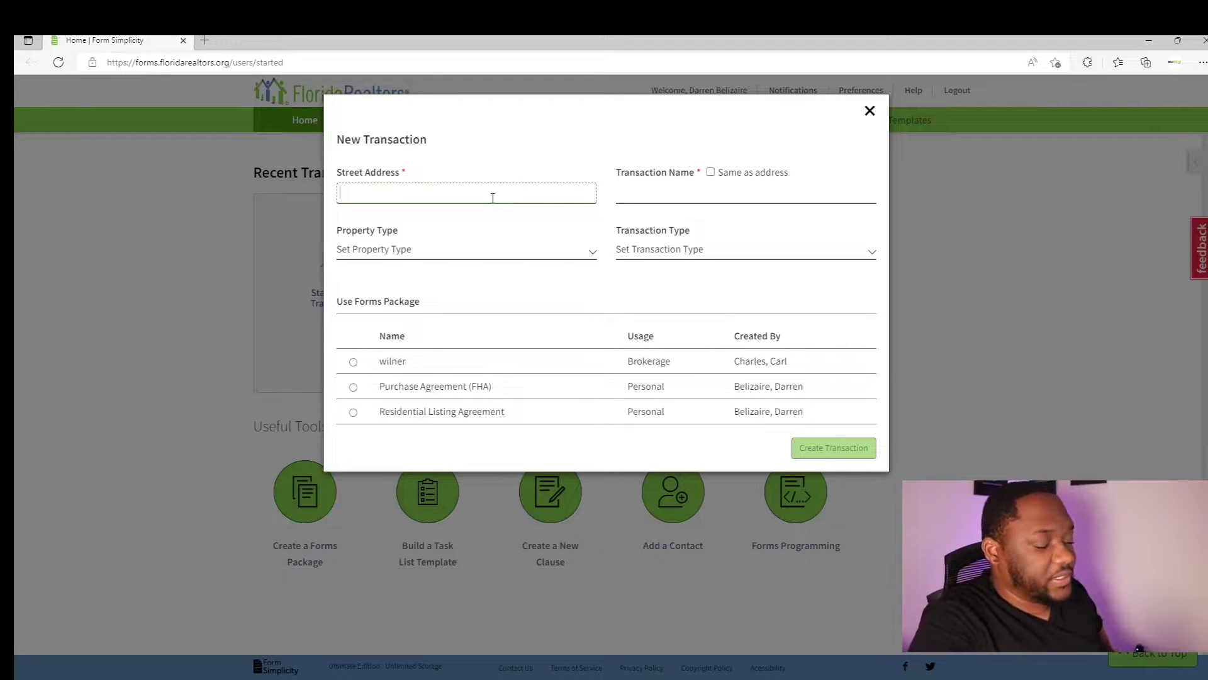
{"action": "type", "text": "123"}
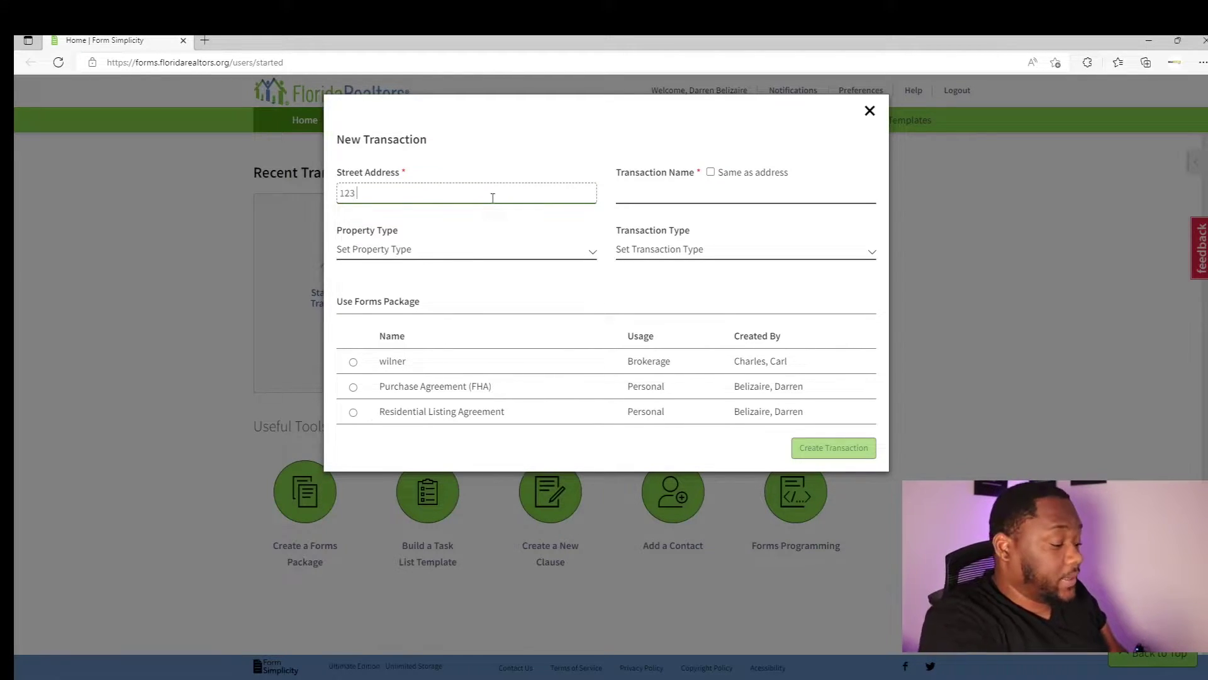
{"action": "type", "text": " Main Street"}
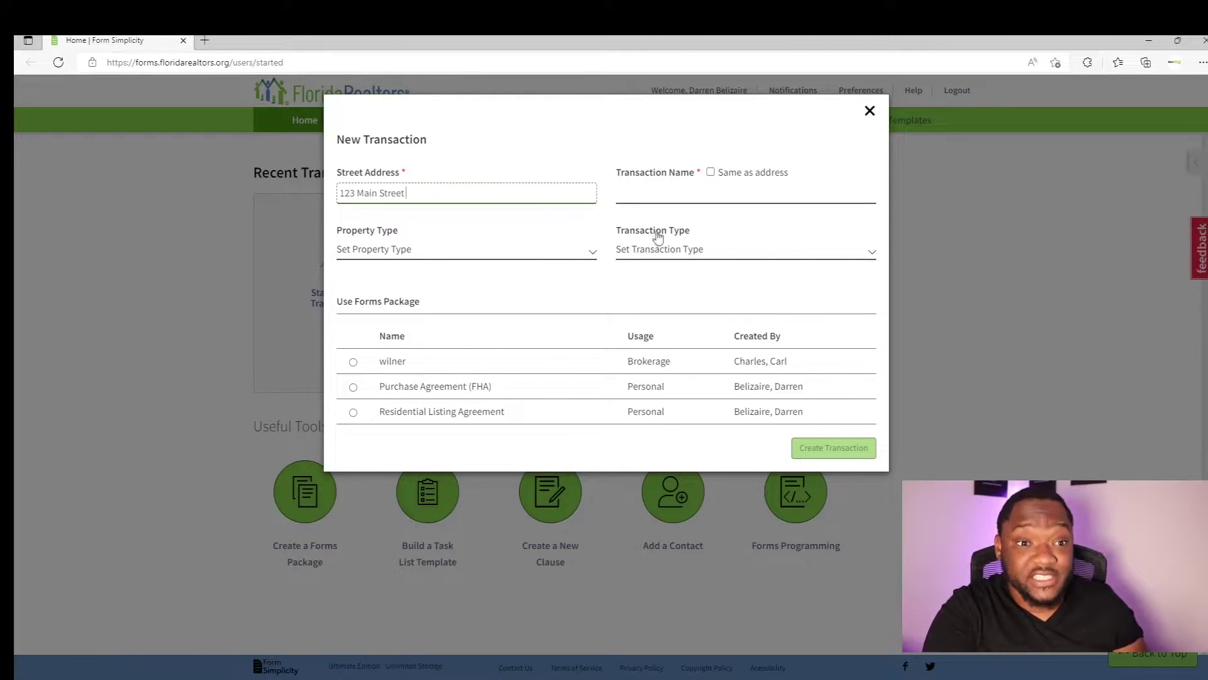
{"action": "left_click", "coordinate": [711, 171]}
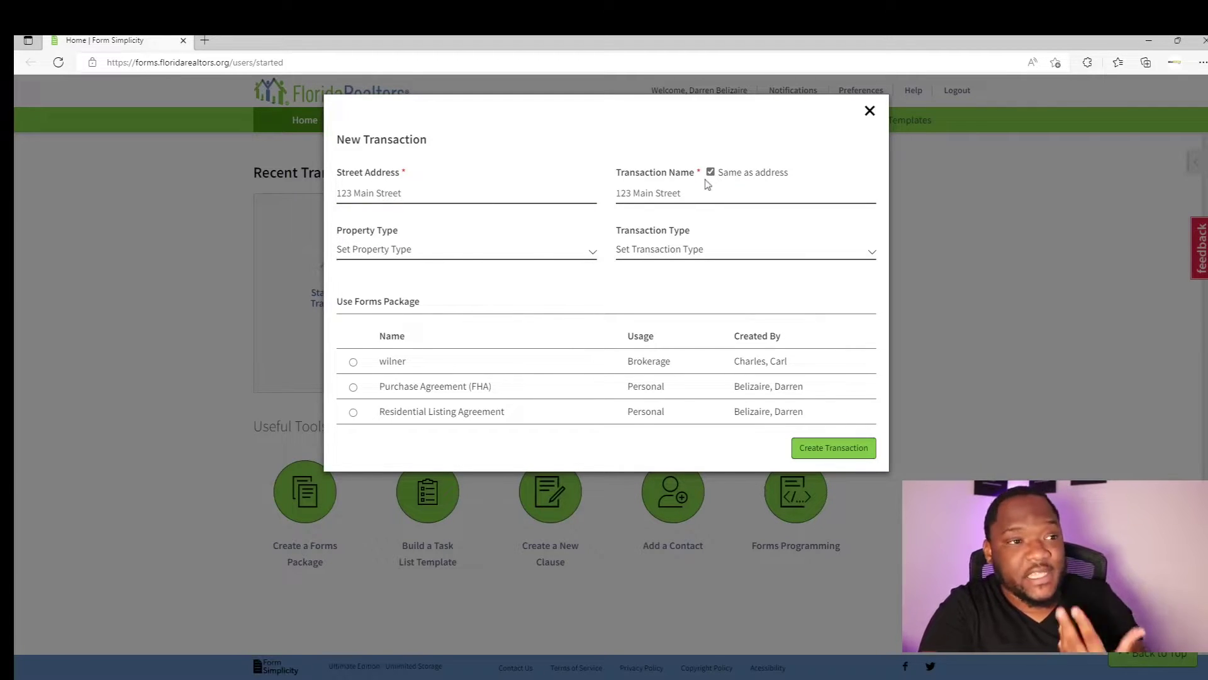
{"action": "left_click", "coordinate": [405, 253]}
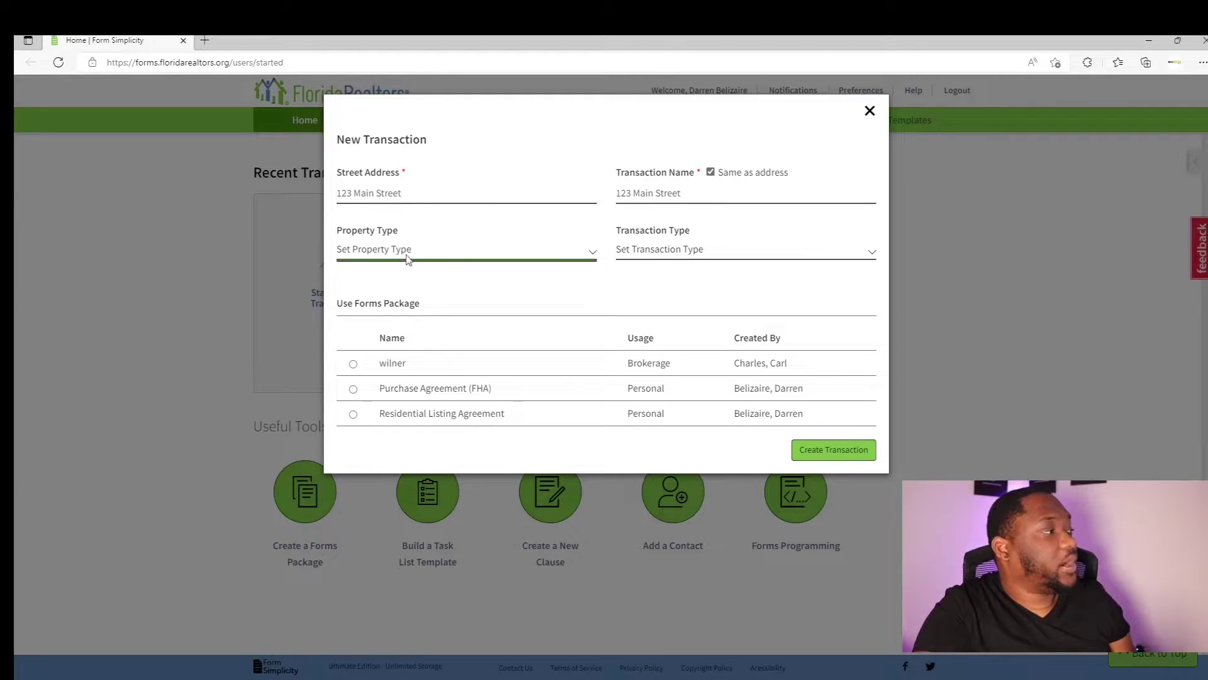
{"action": "left_click", "coordinate": [400, 290]}
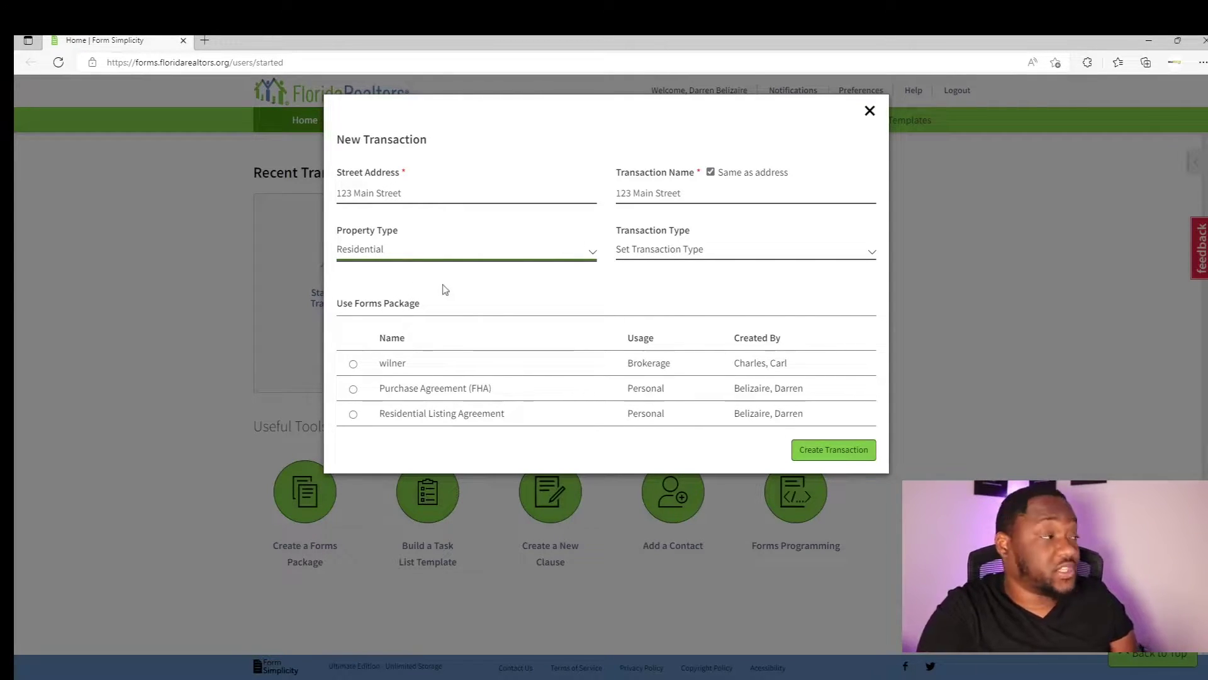
{"action": "left_click", "coordinate": [685, 252]}
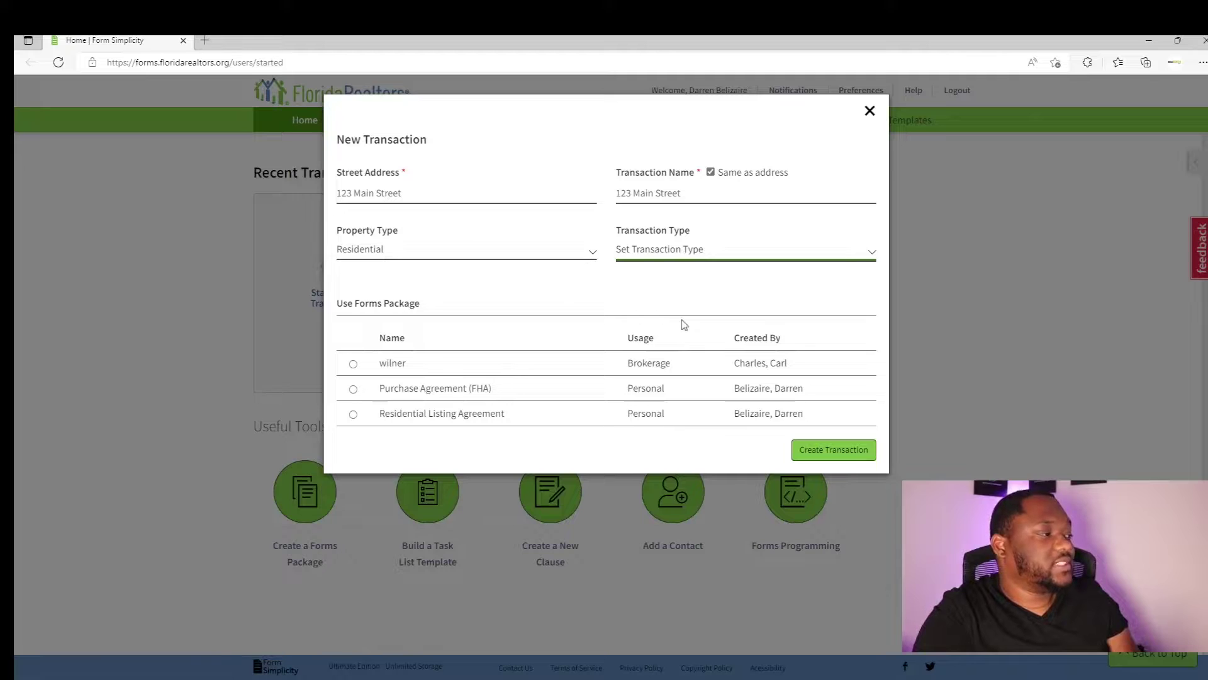
{"action": "key", "text": "Down"}
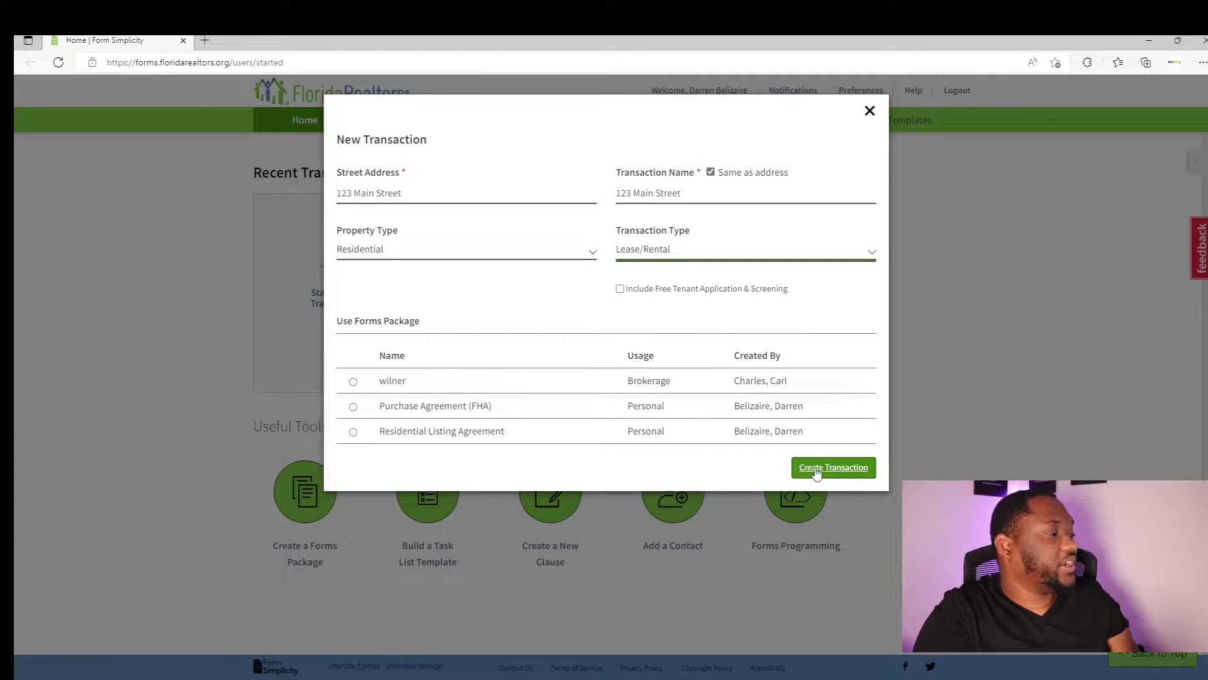
- Create the transaction, then enter 1234 as the listing price and the purchase price
{"action": "left_click", "coordinate": [816, 473]}
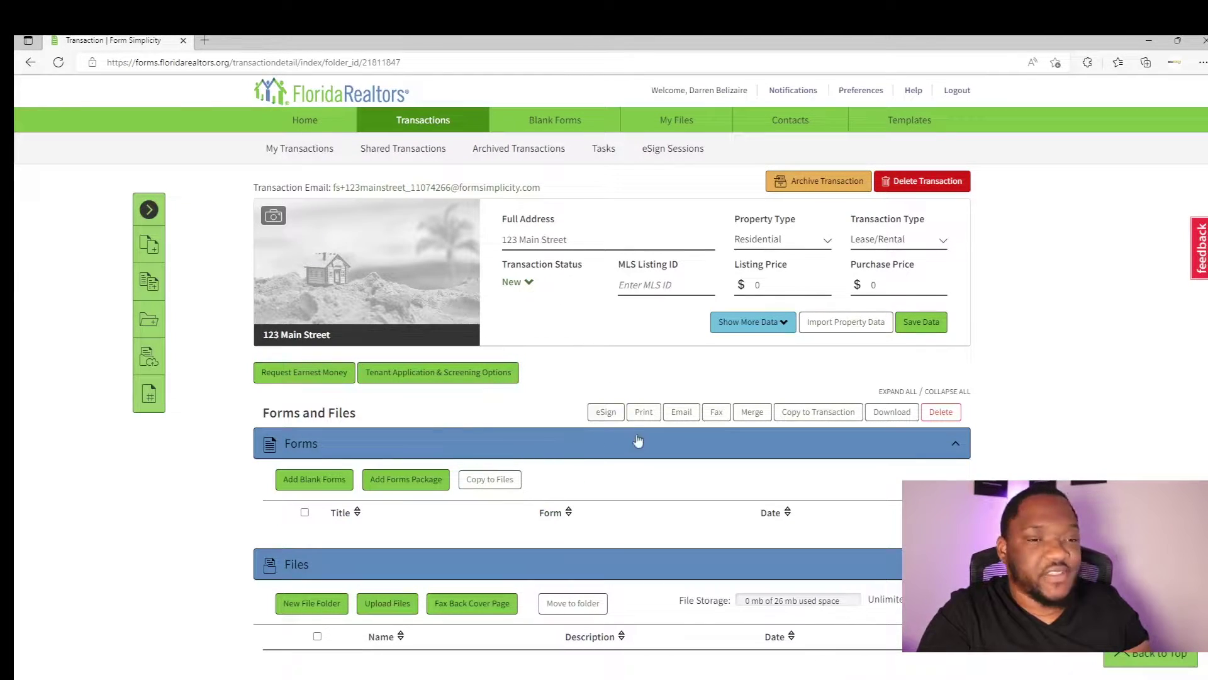
{"action": "left_click", "coordinate": [674, 284]}
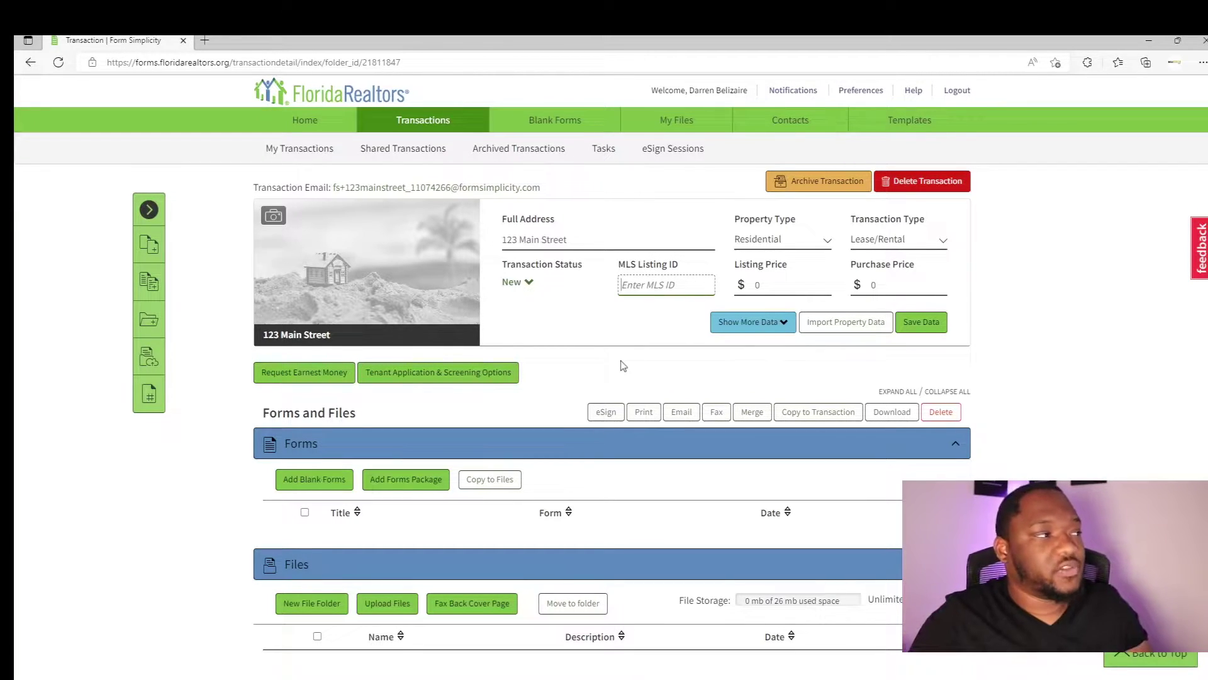
{"action": "left_click", "coordinate": [774, 289]}
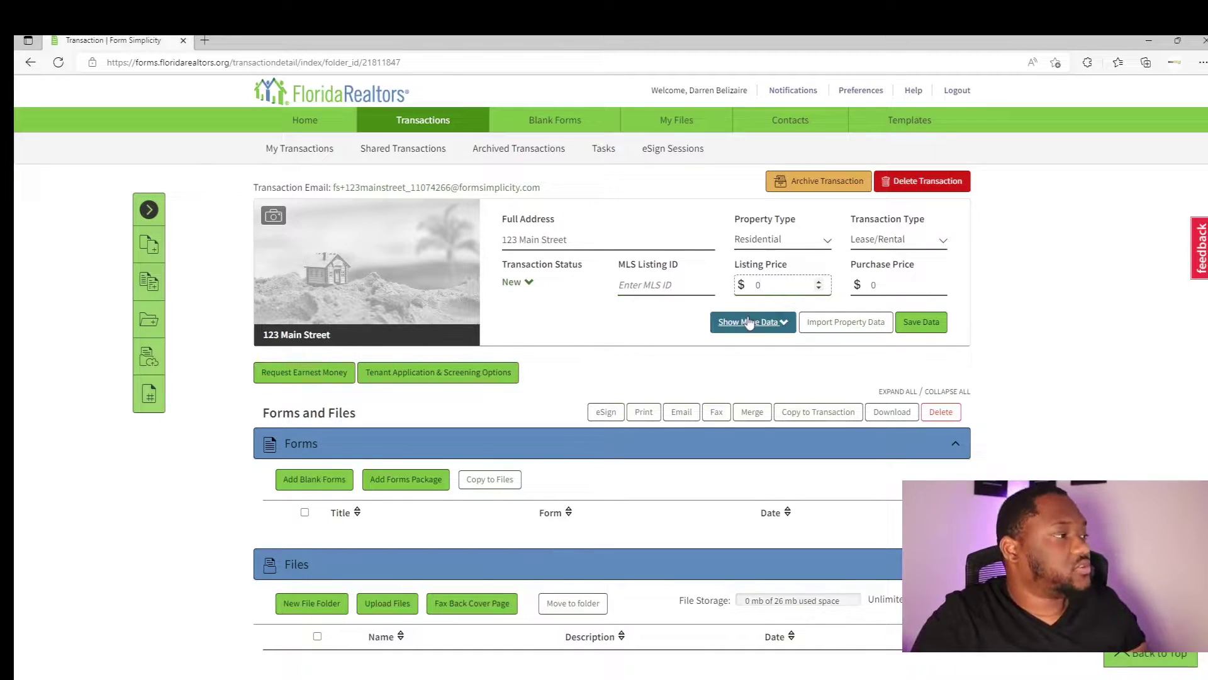
{"action": "type", "text": "1"}
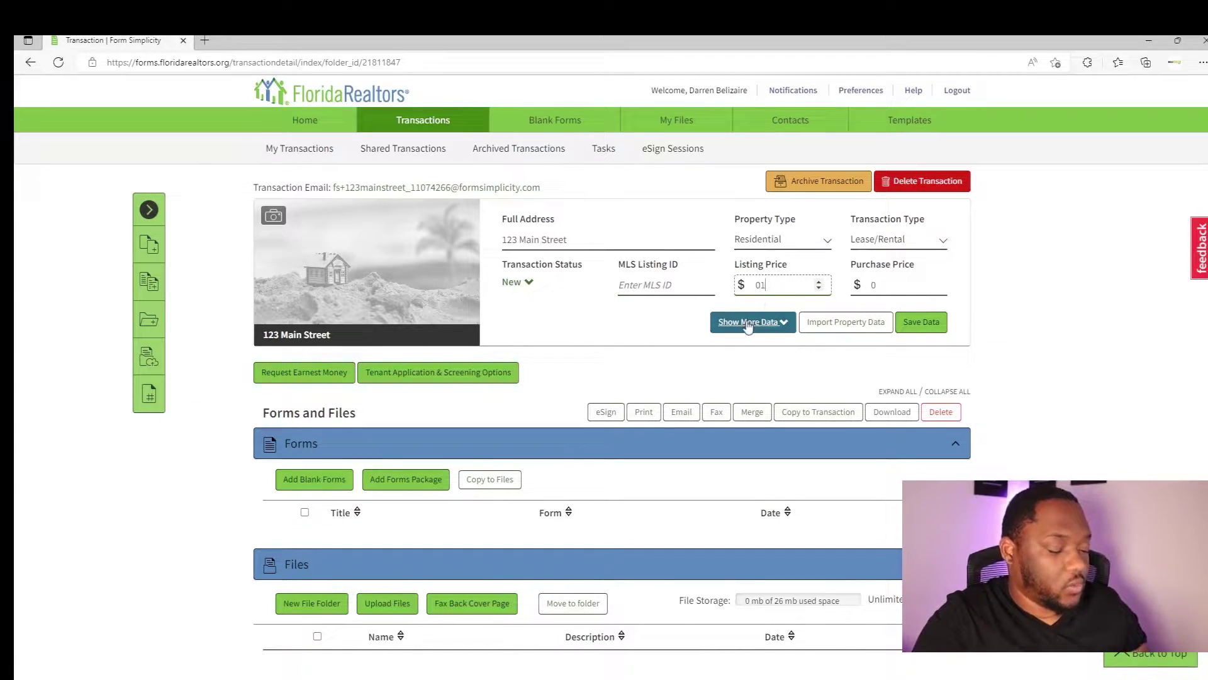
{"action": "type", "text": "234"}
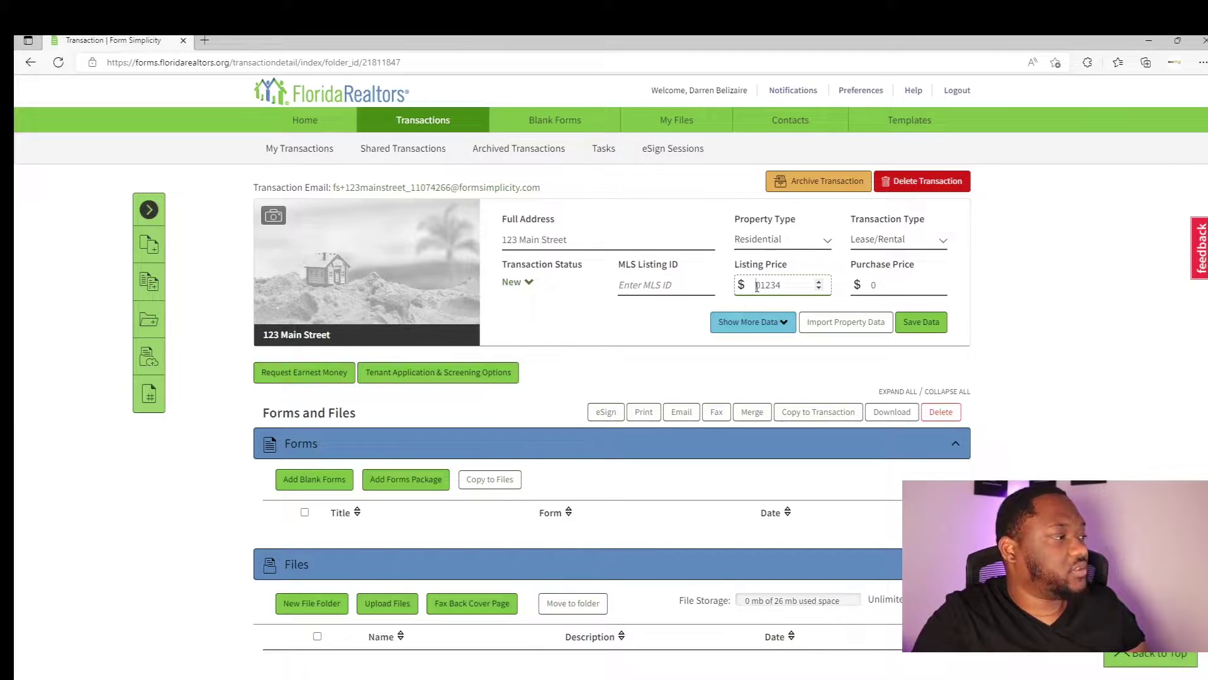
{"action": "left_click", "coordinate": [761, 287]}
{"action": "key", "text": "BackSpace"}
{"action": "double_click", "coordinate": [762, 287]}
{"action": "left_click", "coordinate": [889, 284]}
{"action": "type", "text": "1234"}
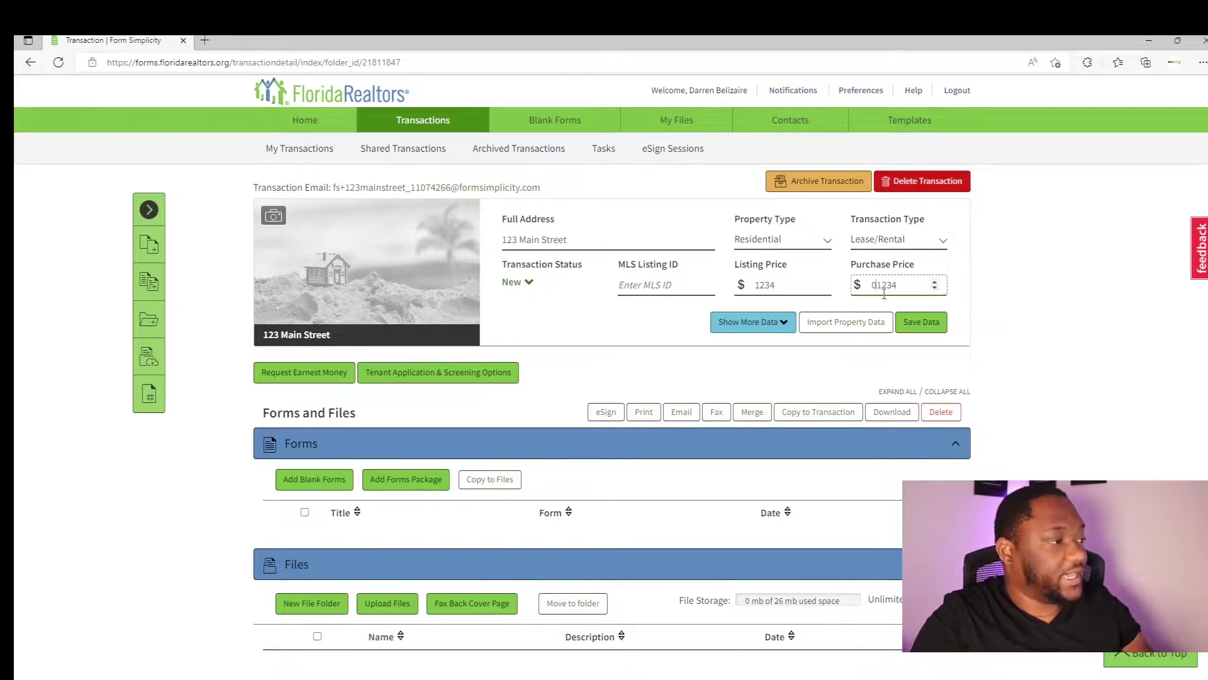
{"action": "key", "text": "BackSpace"}
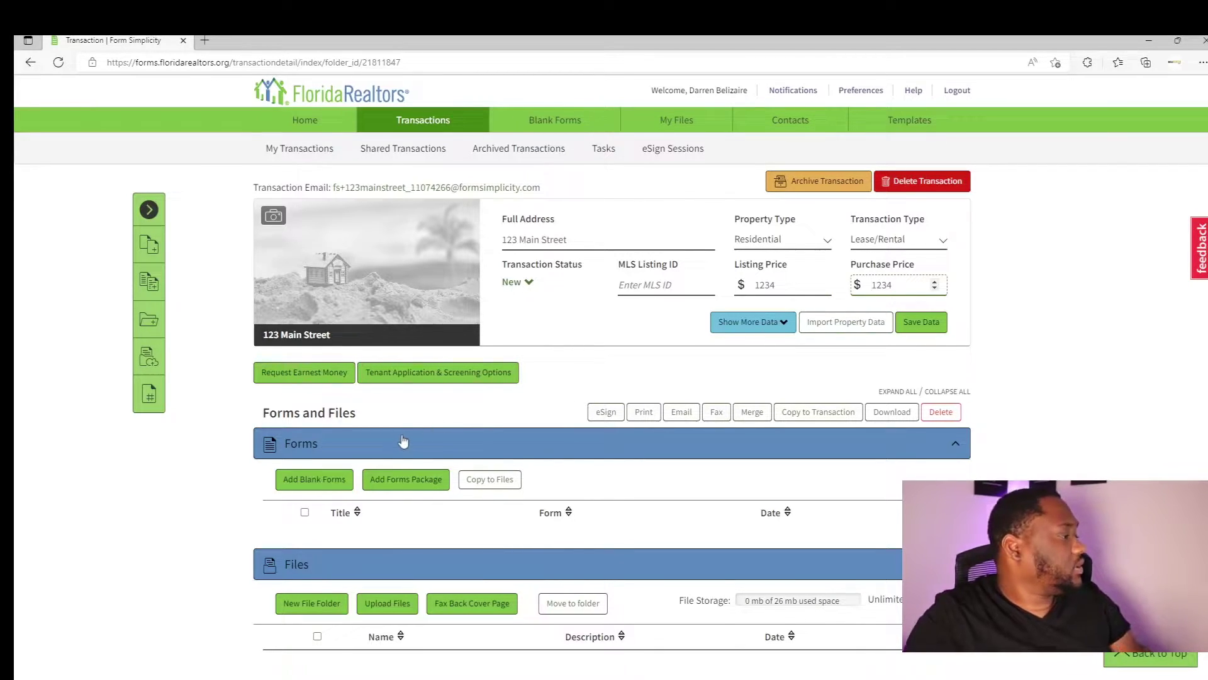
- Open the blank form library, show All Libraries, and search for 'contract to lease'
{"action": "left_click", "coordinate": [302, 494]}
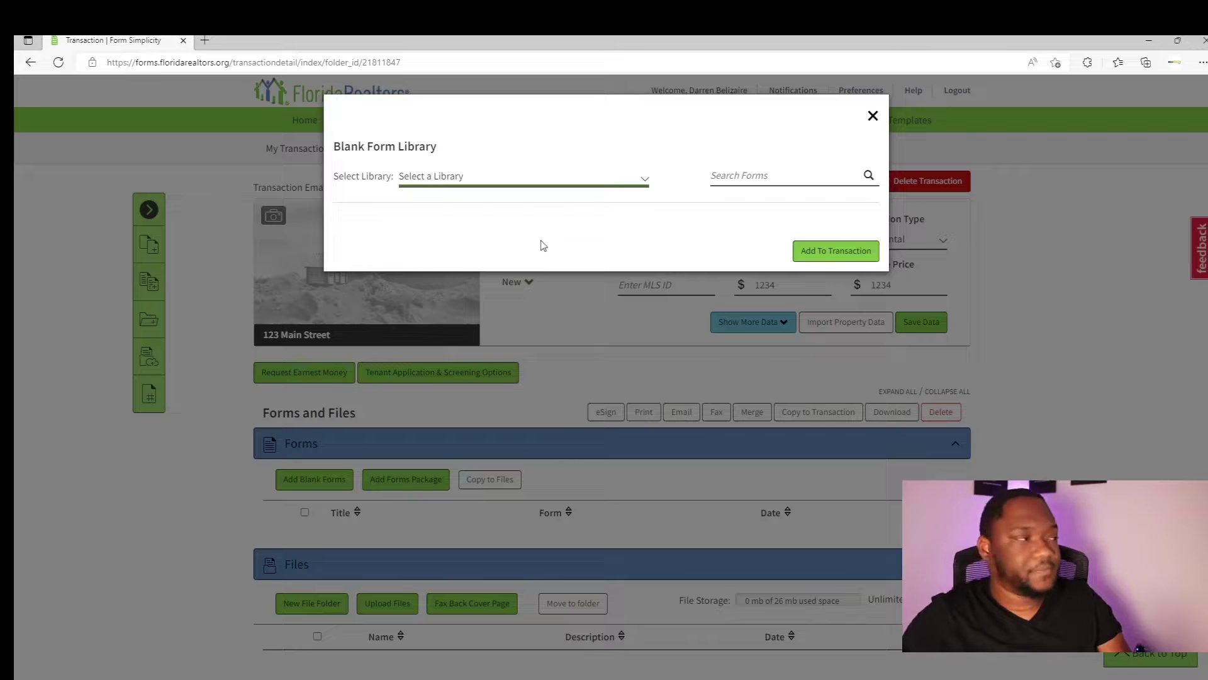
{"action": "left_click", "coordinate": [484, 213]}
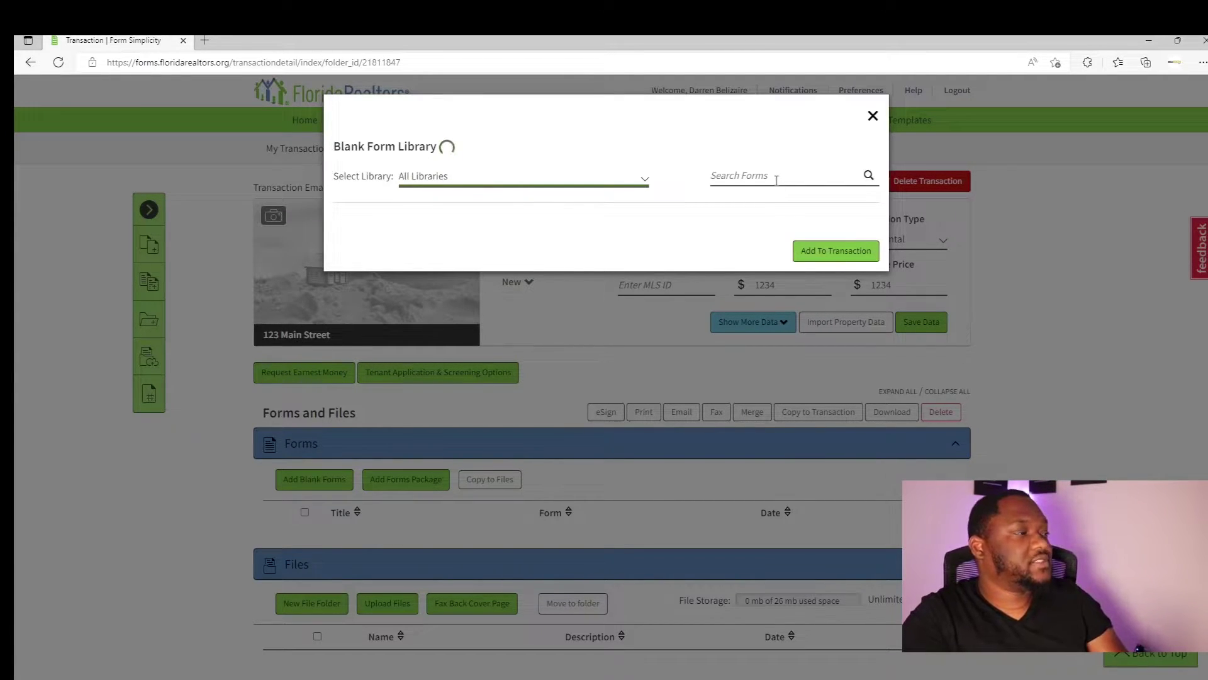
{"action": "left_click", "coordinate": [778, 180]}
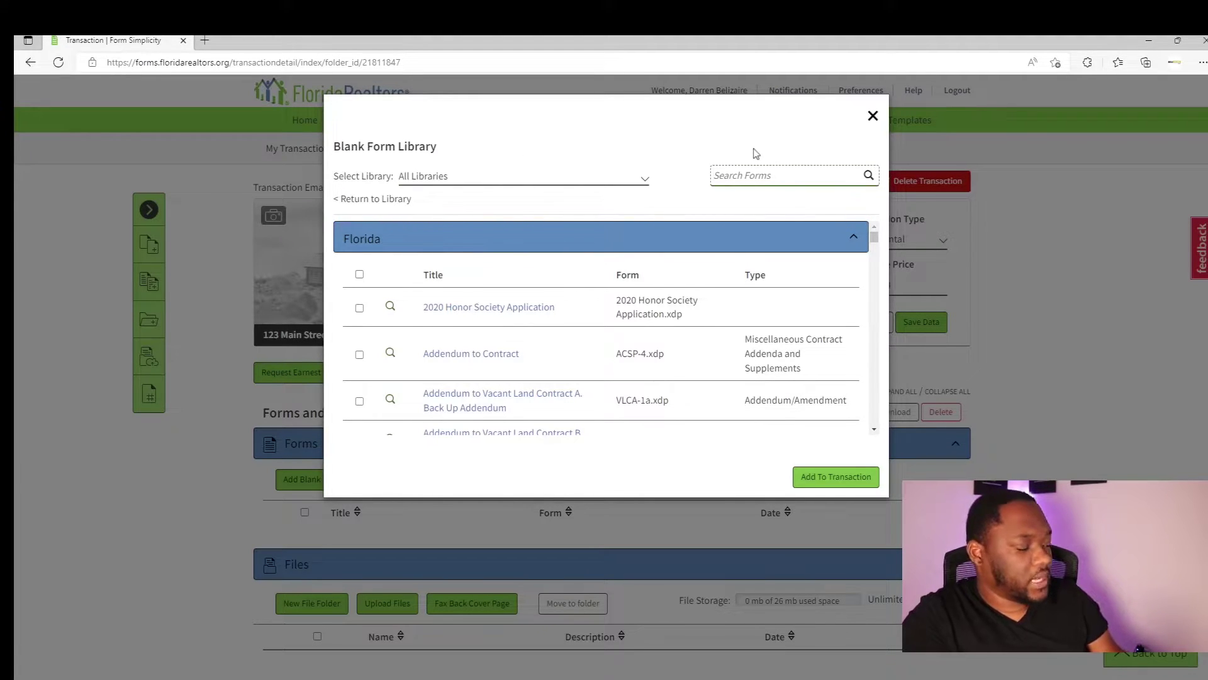
{"action": "type", "text": "contrav"}
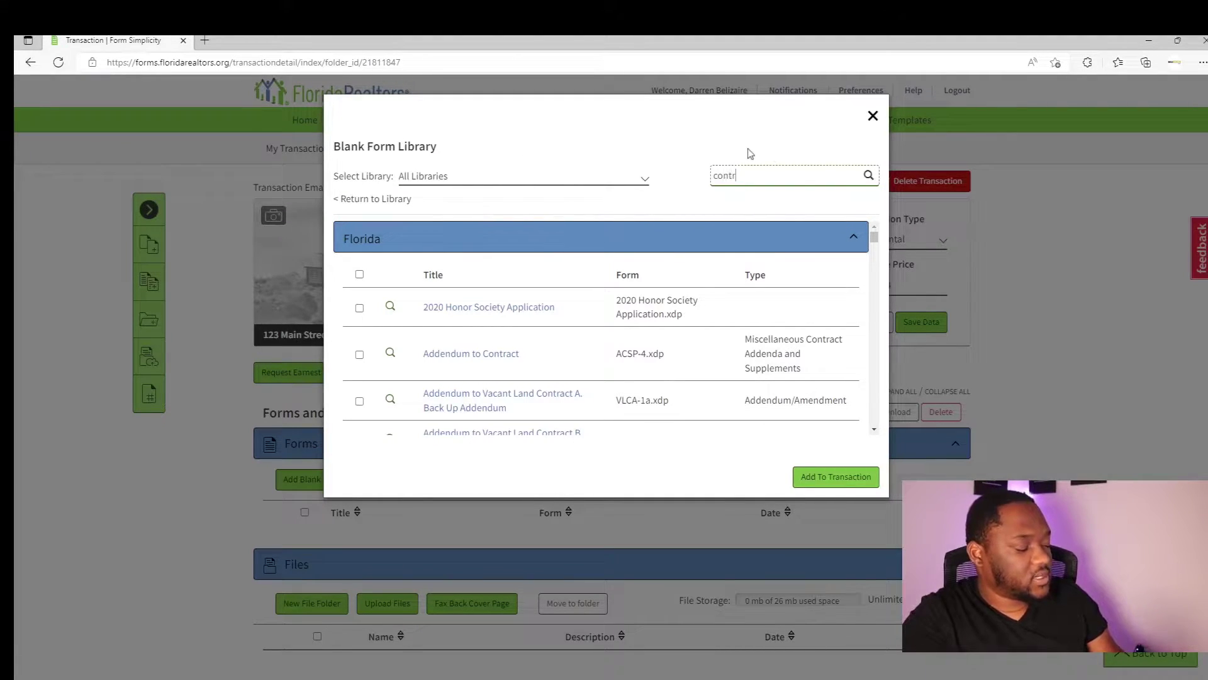
{"action": "key", "text": "BackSpace"}
{"action": "type", "text": "cy"}
{"action": "key", "text": "BackSpace"}
{"action": "key", "text": "BackSpace"}
{"action": "type", "text": "t tp"}
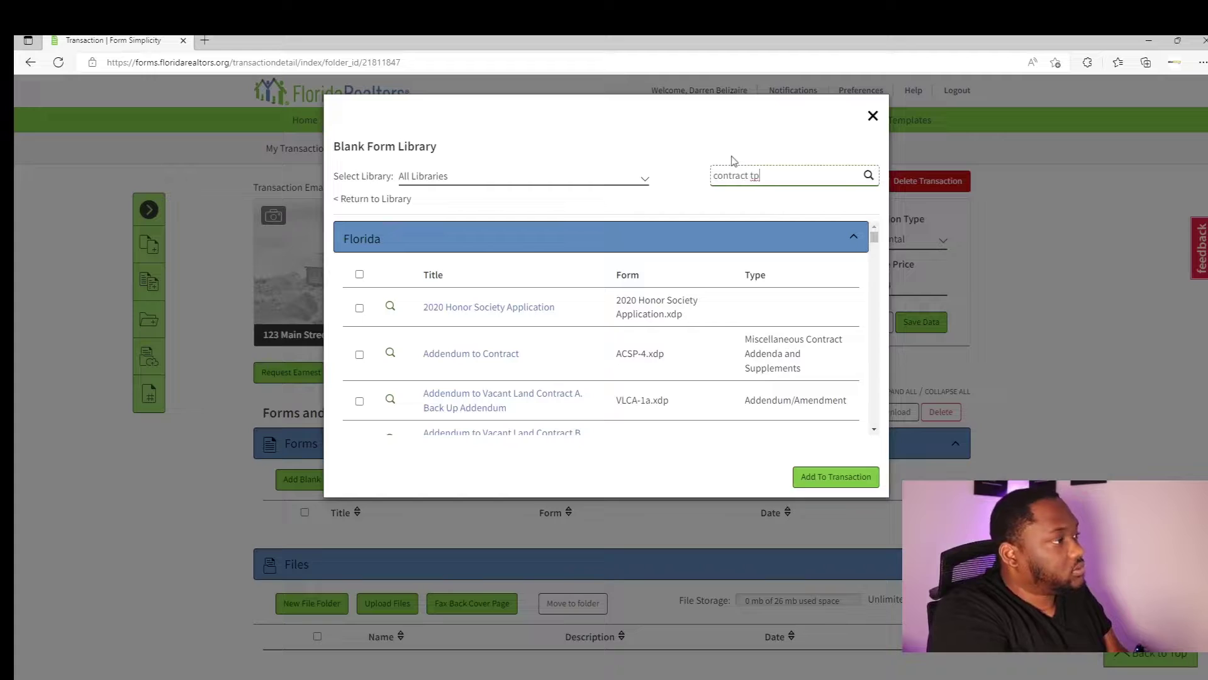
{"action": "key", "text": "BackSpace"}
{"action": "type", "text": "o lease"}
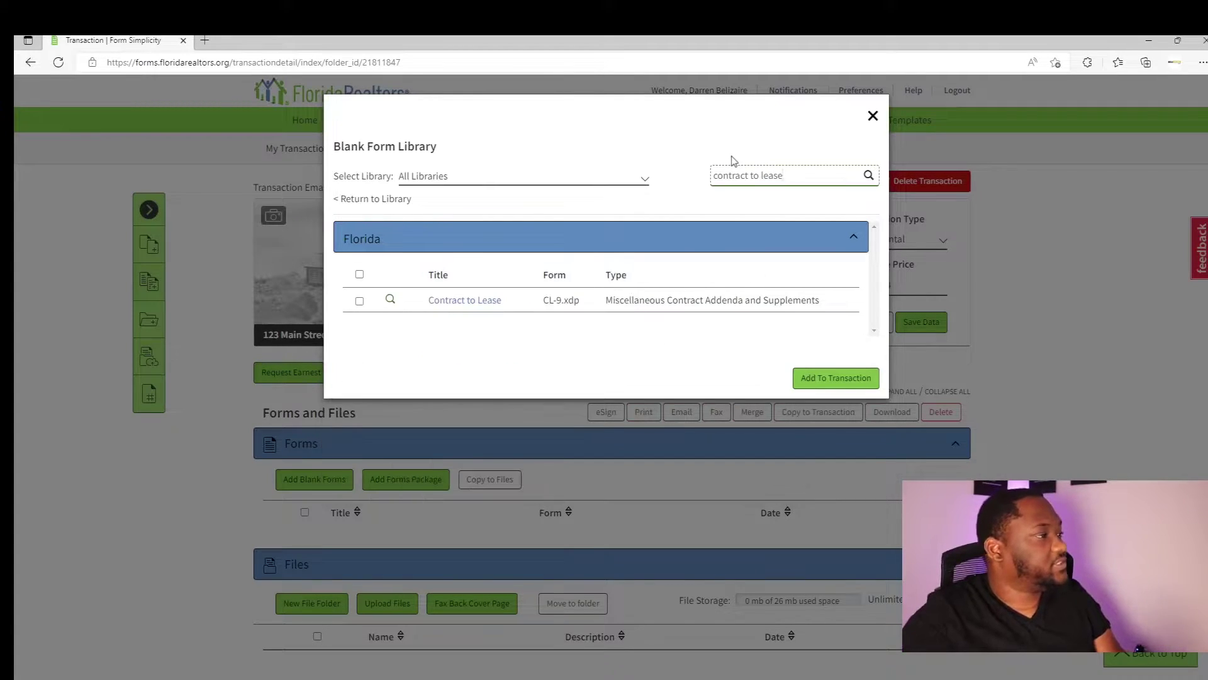
- Open the Contract to Lease form and enter MR LANDLORD as the landlord
{"action": "left_click", "coordinate": [484, 304]}
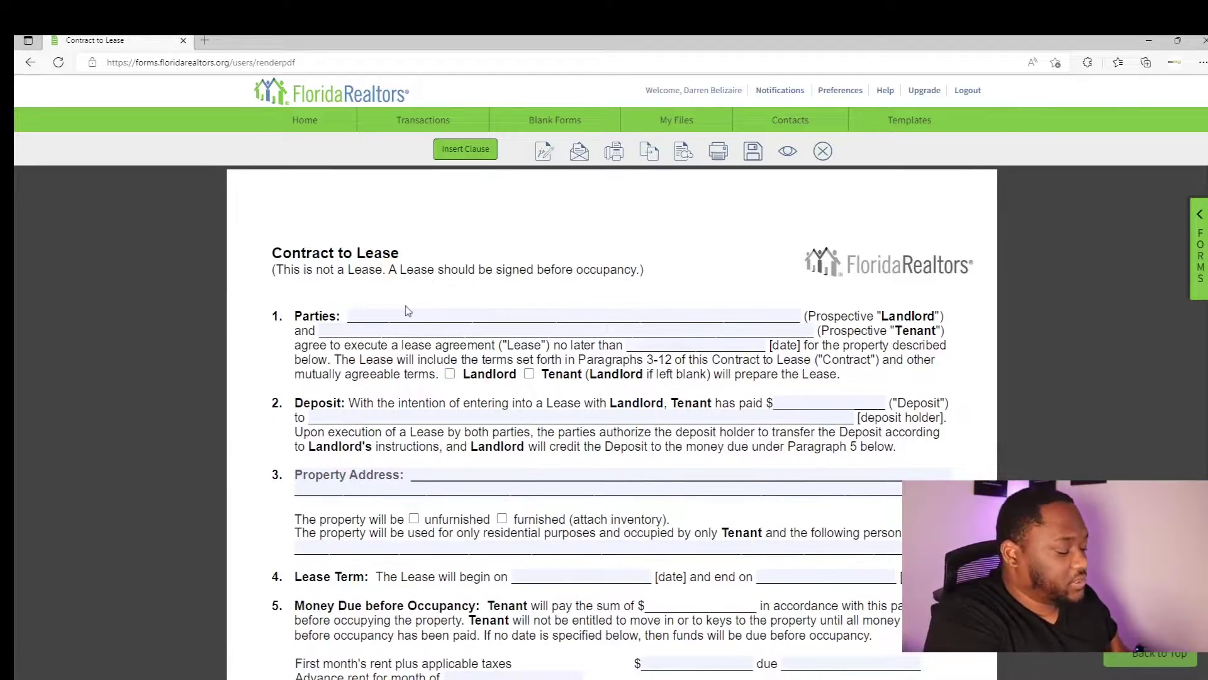
{"action": "type", "text": "MR LANDLORD"}
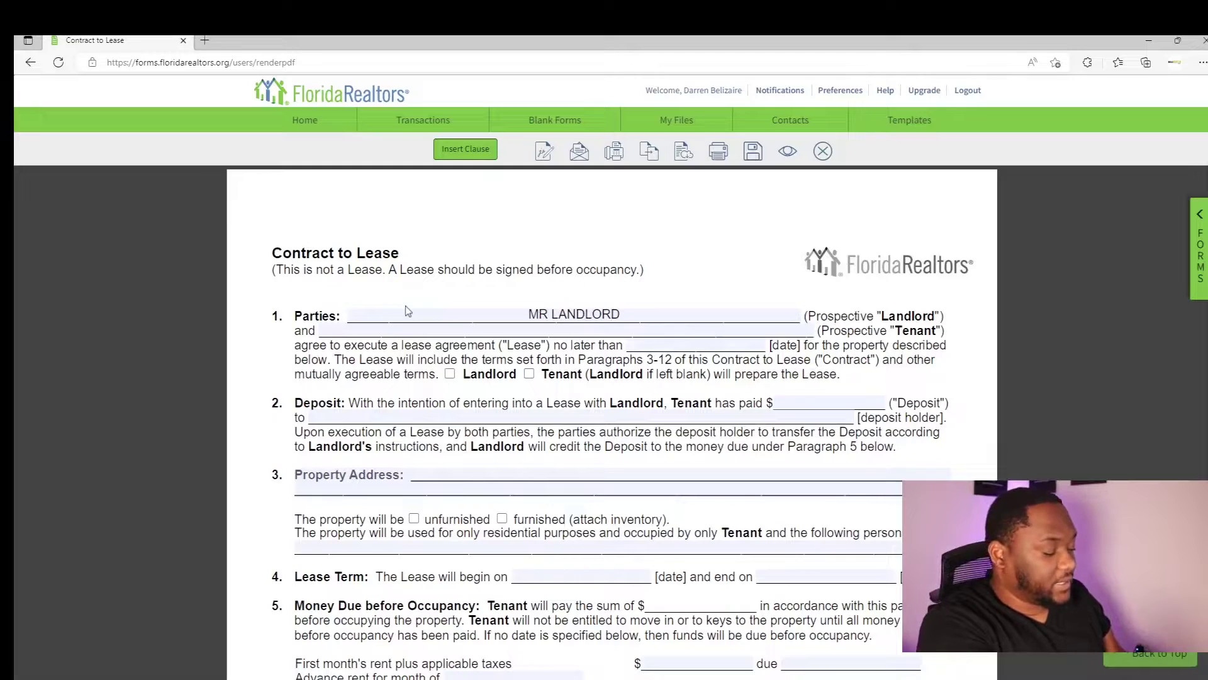
{"action": "key", "text": "Tab"}
- Enter MRS AND MR TENANT as the prospective tenant
{"action": "type", "text": "MRS O"}
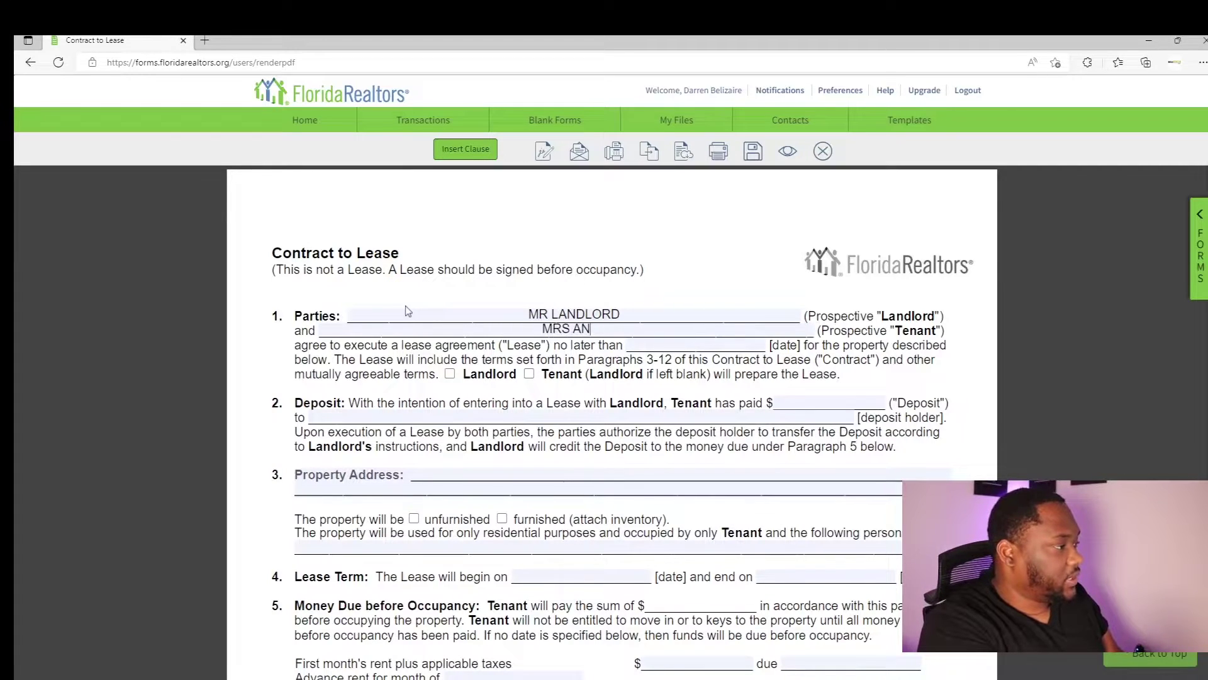
{"action": "type", "text": "D MR TENANT"}
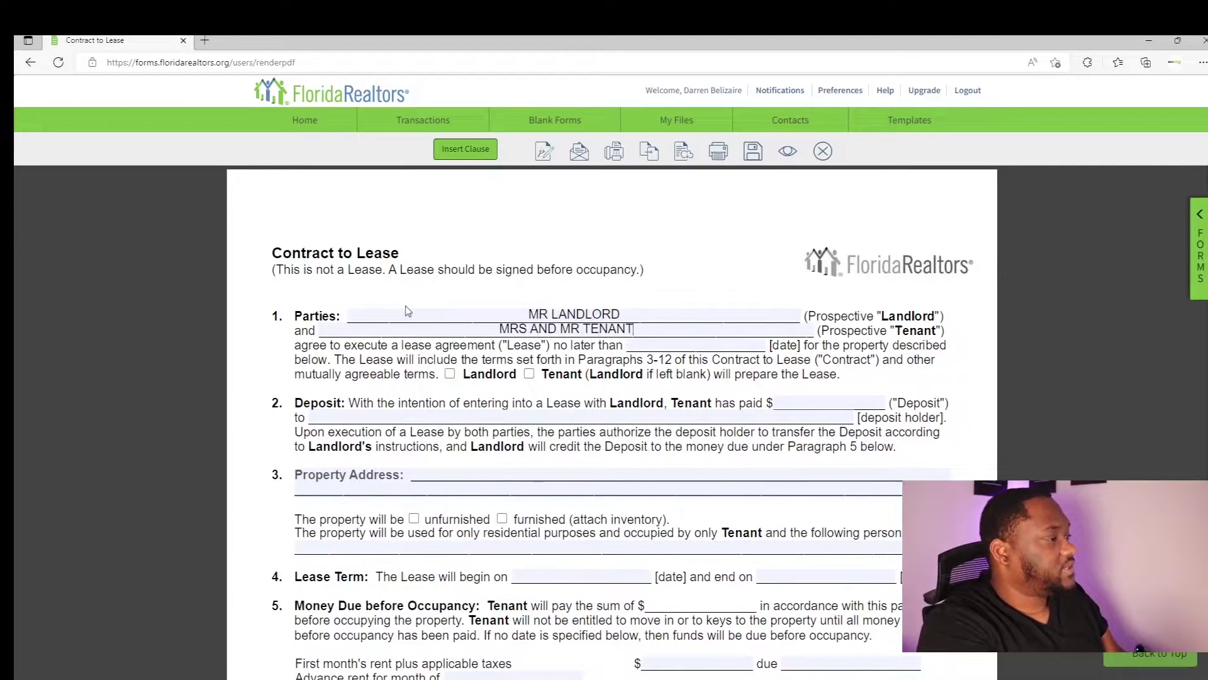
{"action": "key", "text": "Tab"}
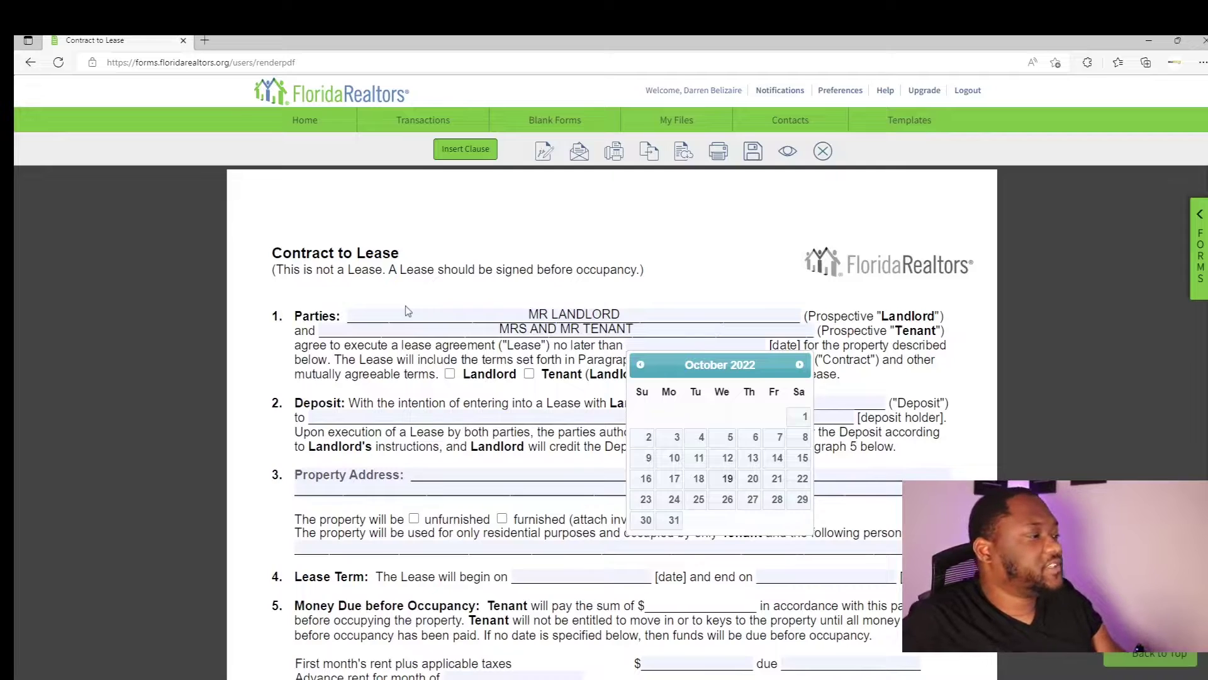
- Set the deadline to November 1, 2022 and have the Landlord prepare the Lease
{"action": "left_click", "coordinate": [804, 416]}
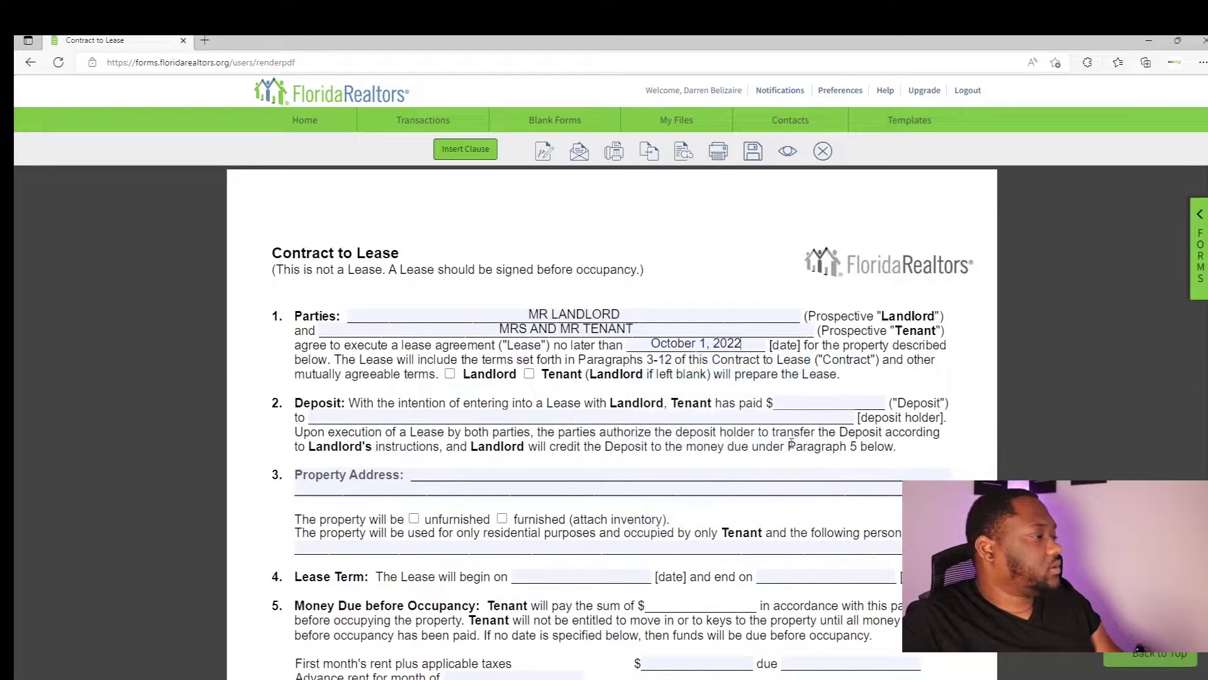
{"action": "left_click_drag", "start_coordinate": [697, 343], "coordinate": [626, 342]}
{"action": "type", "text": "November"}
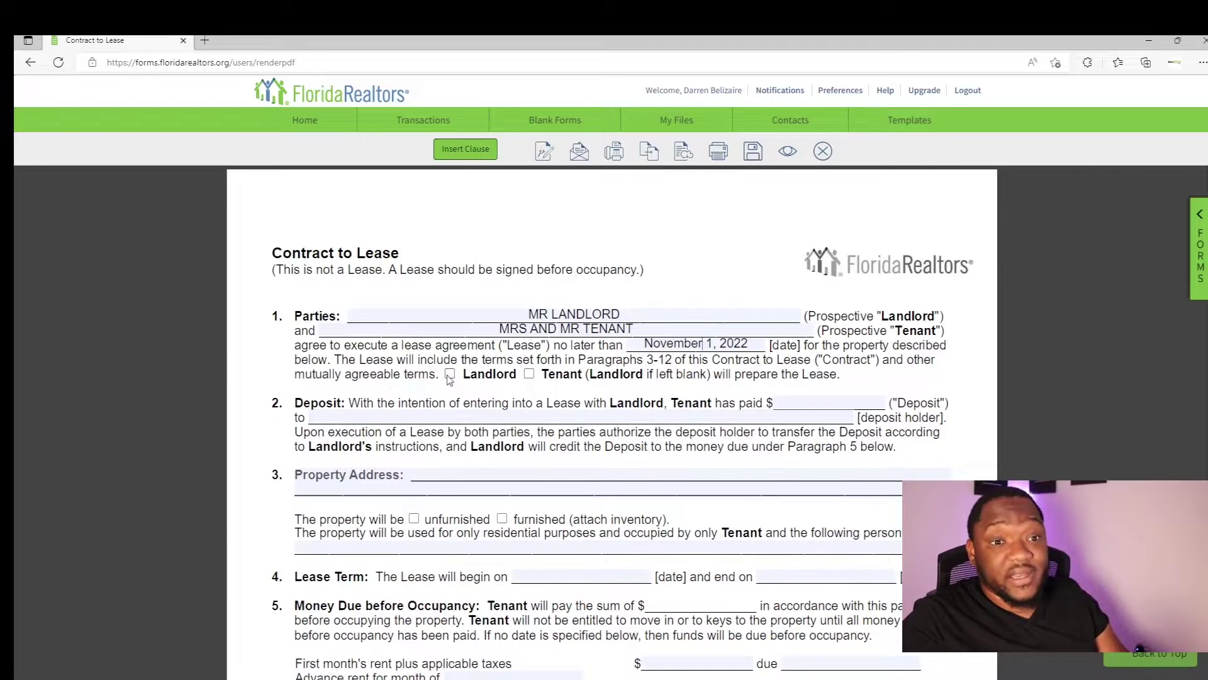
{"action": "left_click", "coordinate": [449, 375]}
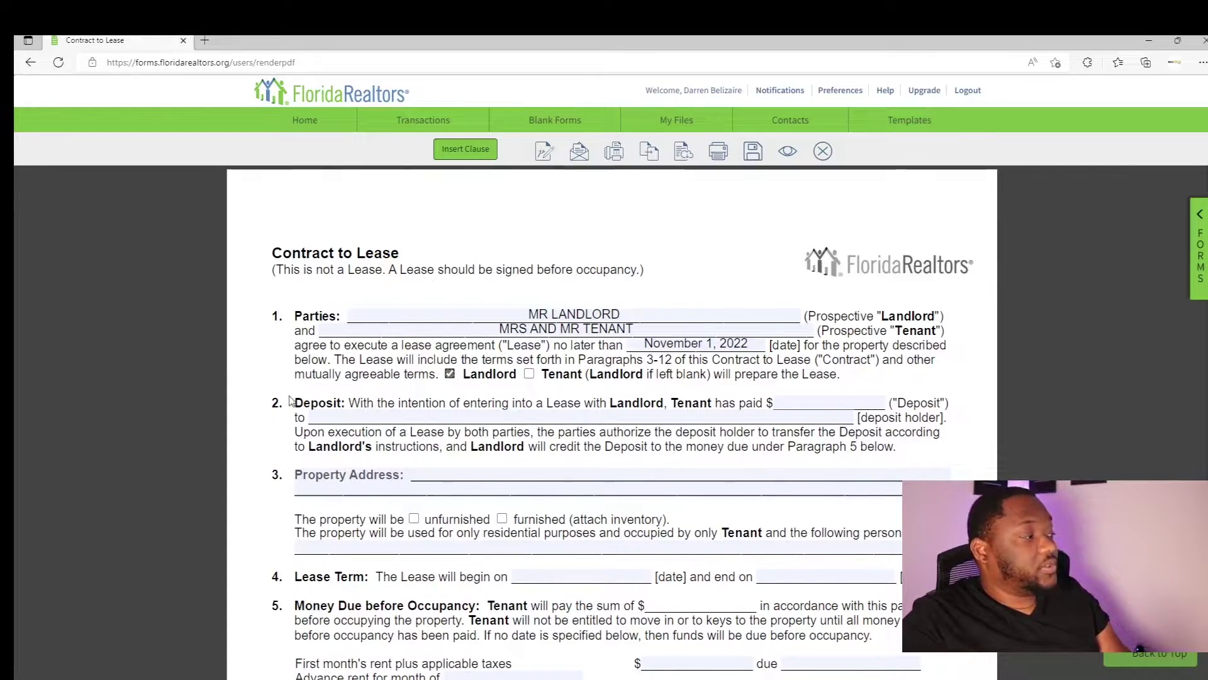
- Enter a $1,234.00 deposit with Landlord Agent as the deposit holder
{"action": "left_click_drag", "start_coordinate": [293, 402], "coordinate": [773, 406]}
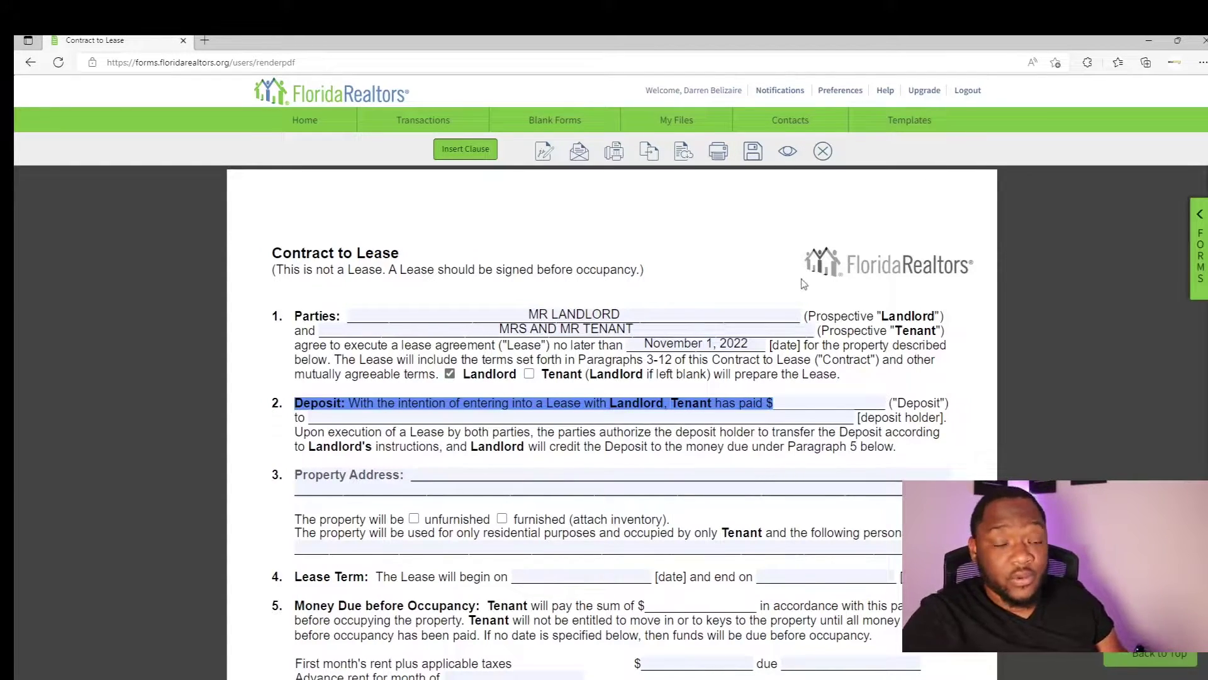
{"action": "left_click", "coordinate": [815, 402]}
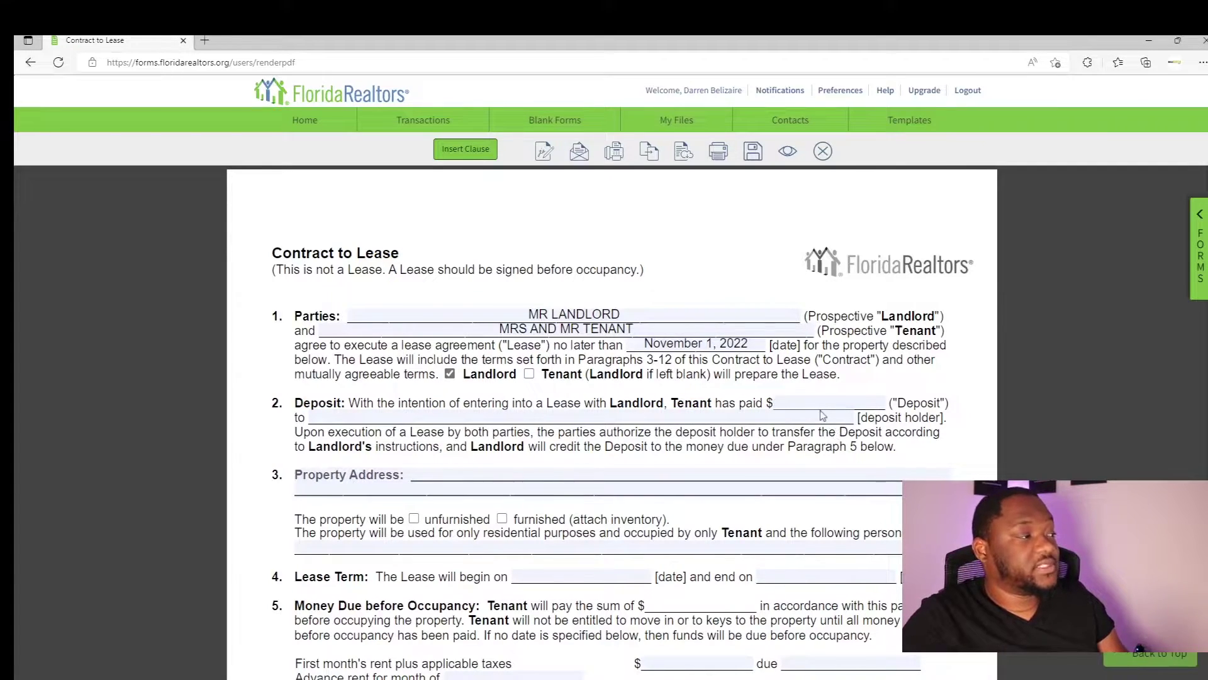
{"action": "type", "text": "1234"}
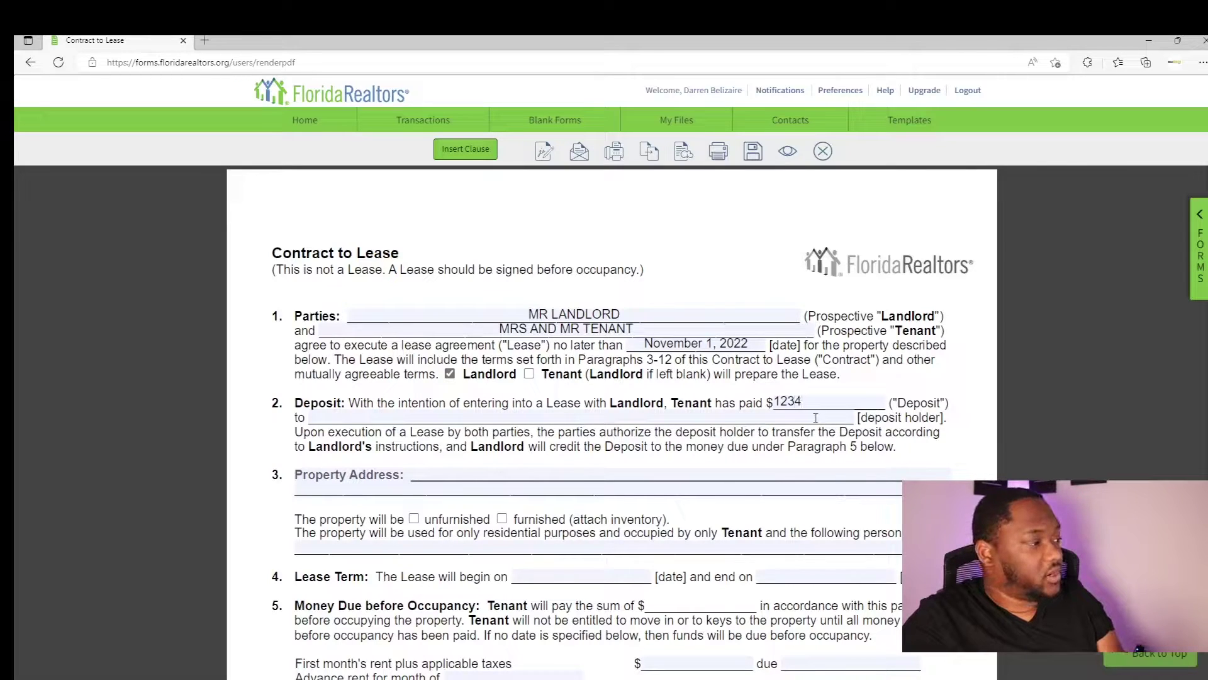
{"action": "left_click", "coordinate": [547, 416]}
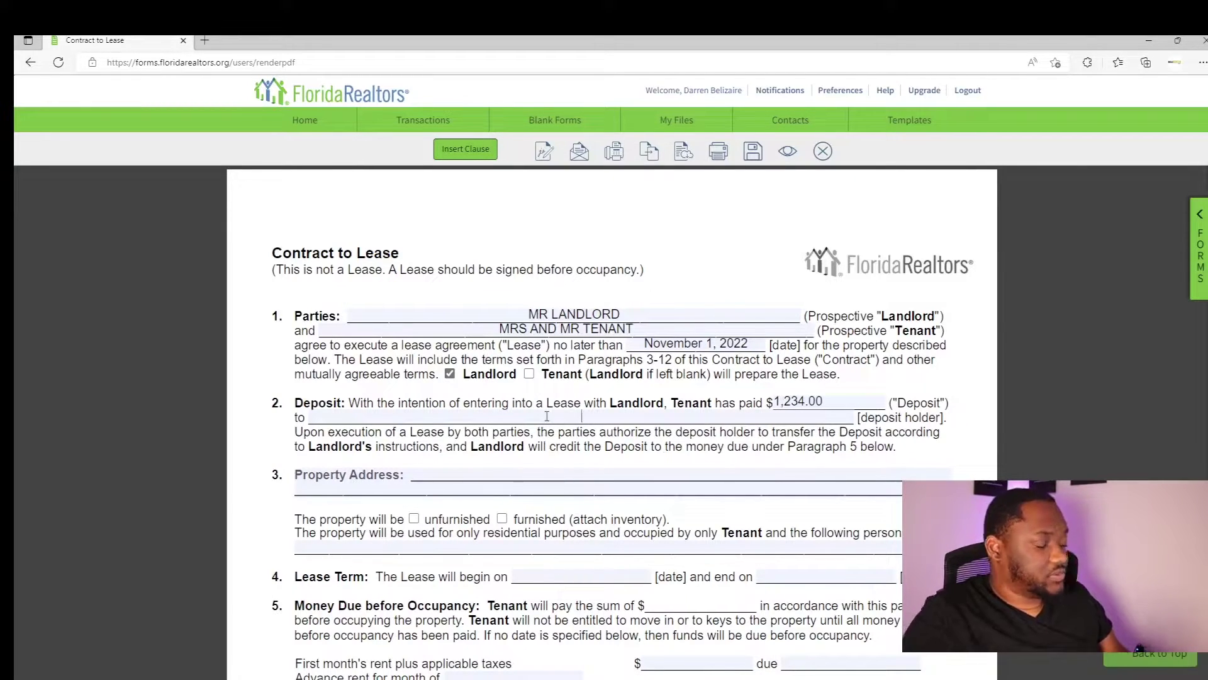
{"action": "type", "text": "Landlord Agent"}
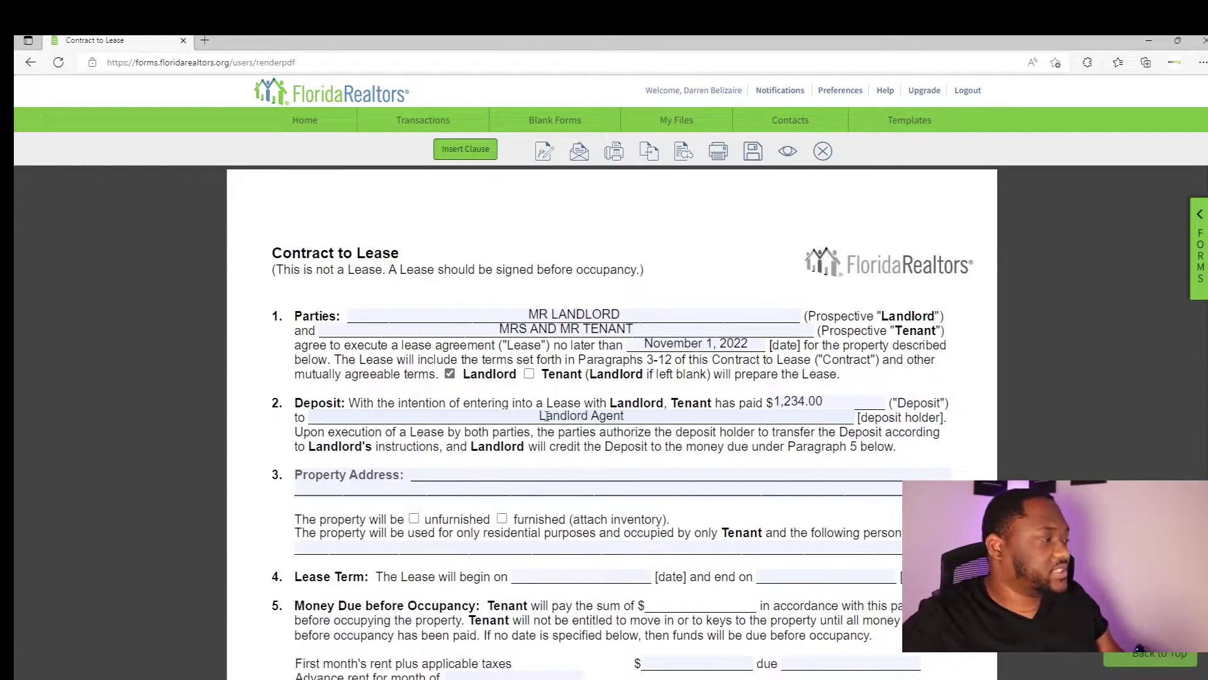
- Enter '123 Main St, Miami, Fl' as the property address, tick unfurnished, and enter occupants MR AND MRS TENANT
{"action": "left_click", "coordinate": [442, 476]}
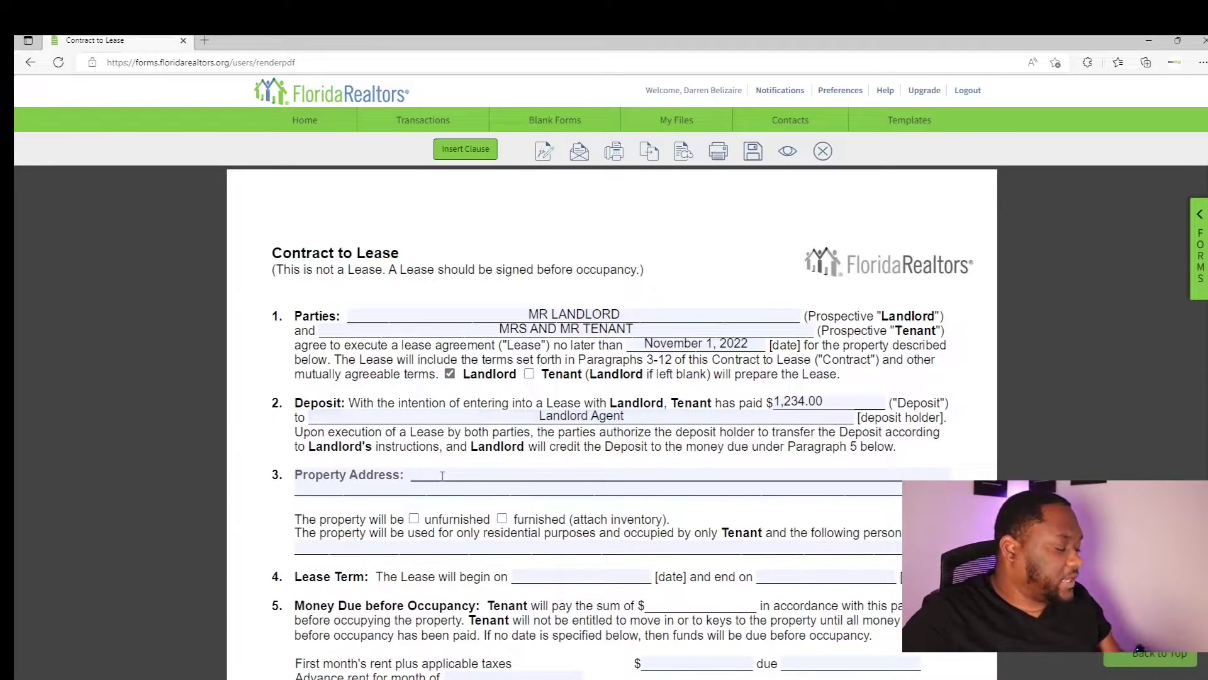
{"action": "type", "text": "123 Main St"}
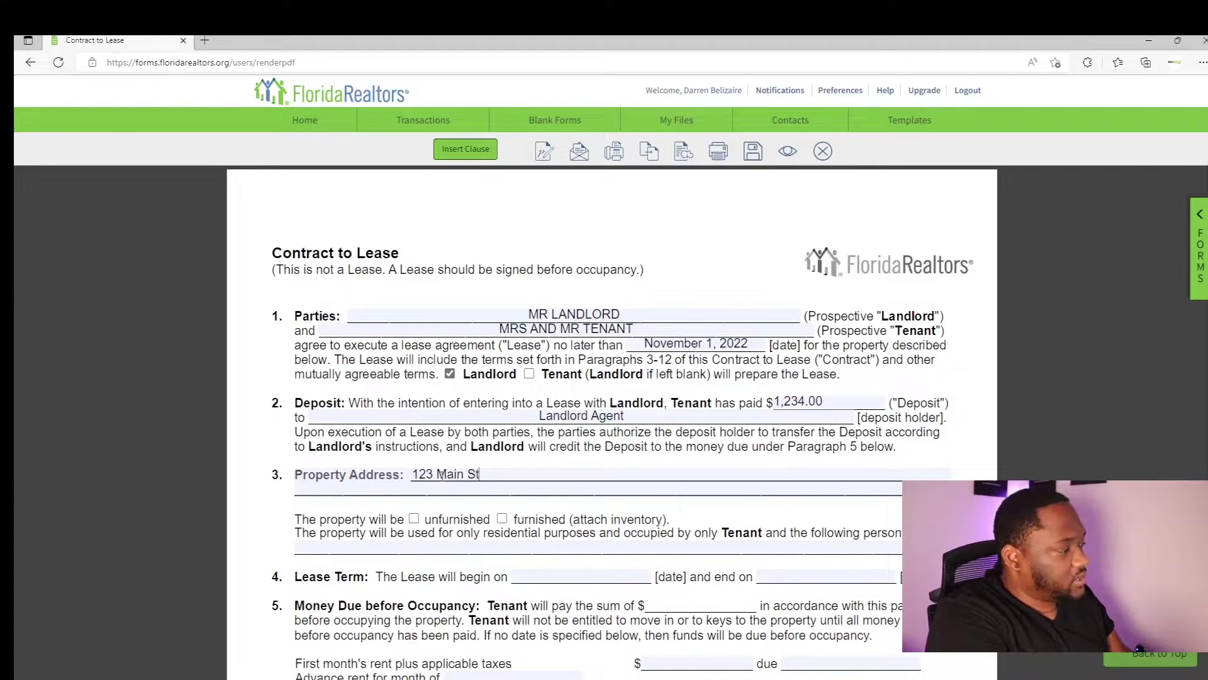
{"action": "type", "text": ", Miami"}
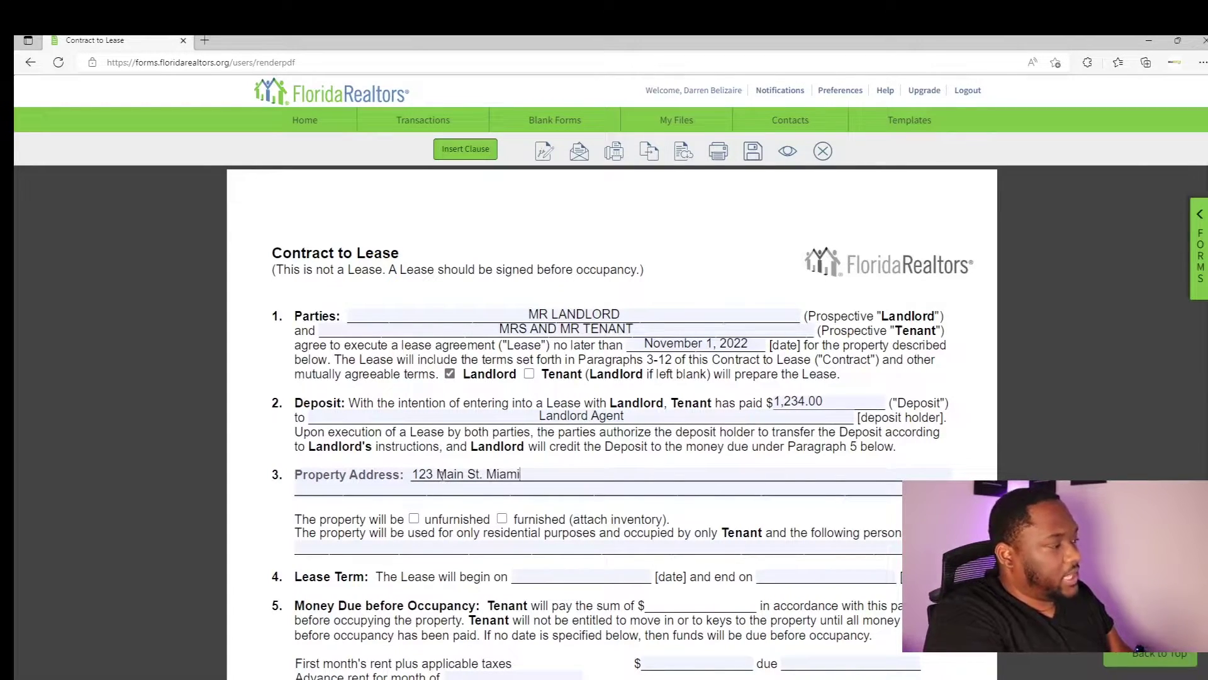
{"action": "key", "text": "BackSpace"}
{"action": "key", "text": "BackSpace"}
{"action": "key", "text": "BackSpace"}
{"action": "key", "text": "BackSpace"}
{"action": "key", "text": "BackSpace"}
{"action": "key", "text": "BackSpace"}
{"action": "key", "text": "BackSpace"}
{"action": "key", "text": "BackSpace"}
{"action": "type", "text": "y,"}
{"action": "key", "text": "BackSpace"}
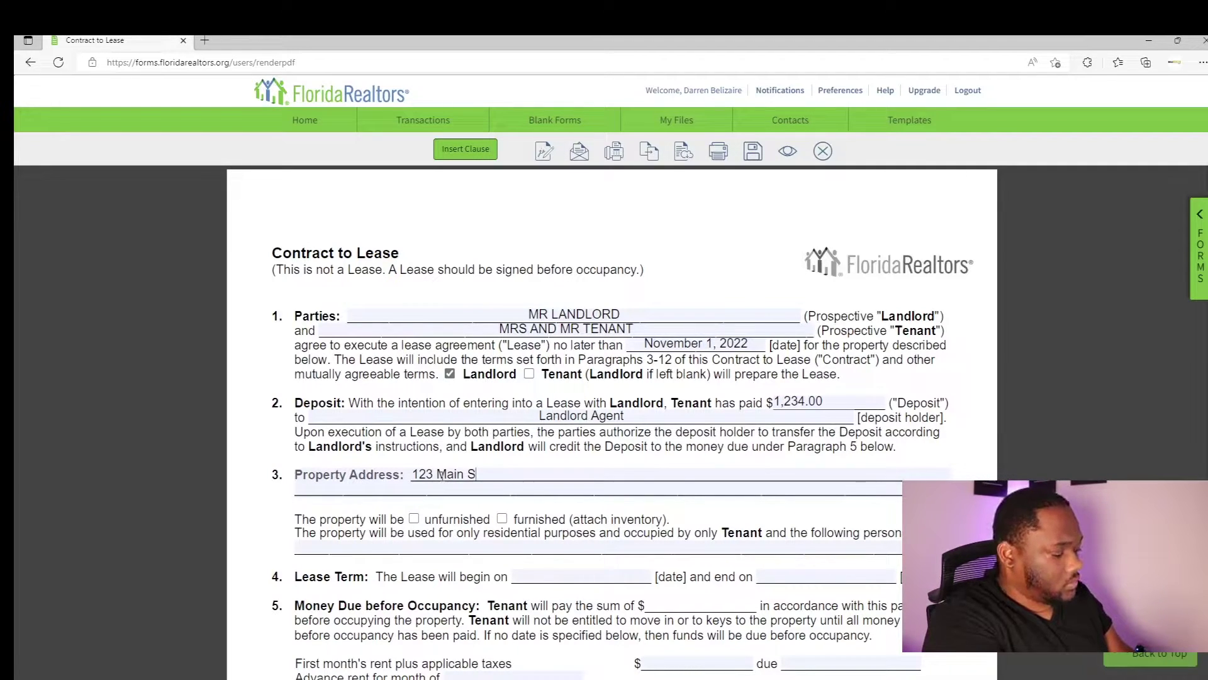
{"action": "type", "text": "Miami Flo"}
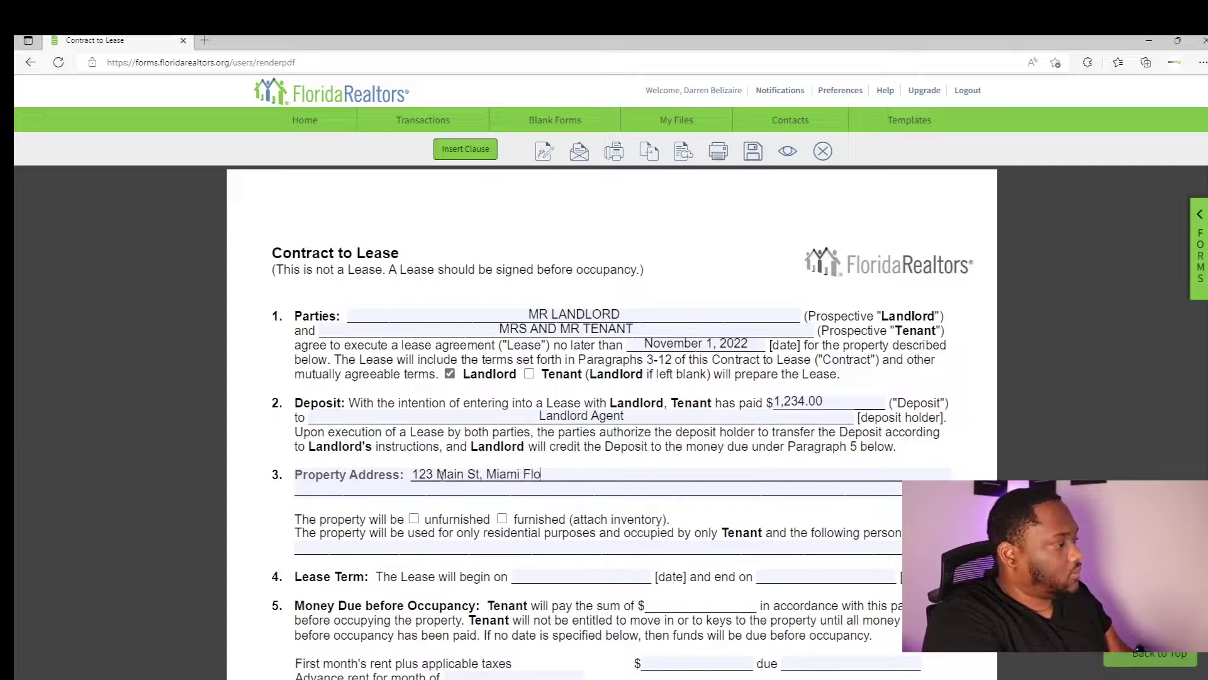
{"action": "key", "text": "BackSpace"}
{"action": "key", "text": "BackSpace"}
{"action": "key", "text": "BackSpace"}
{"action": "type", "text": ", Fl"}
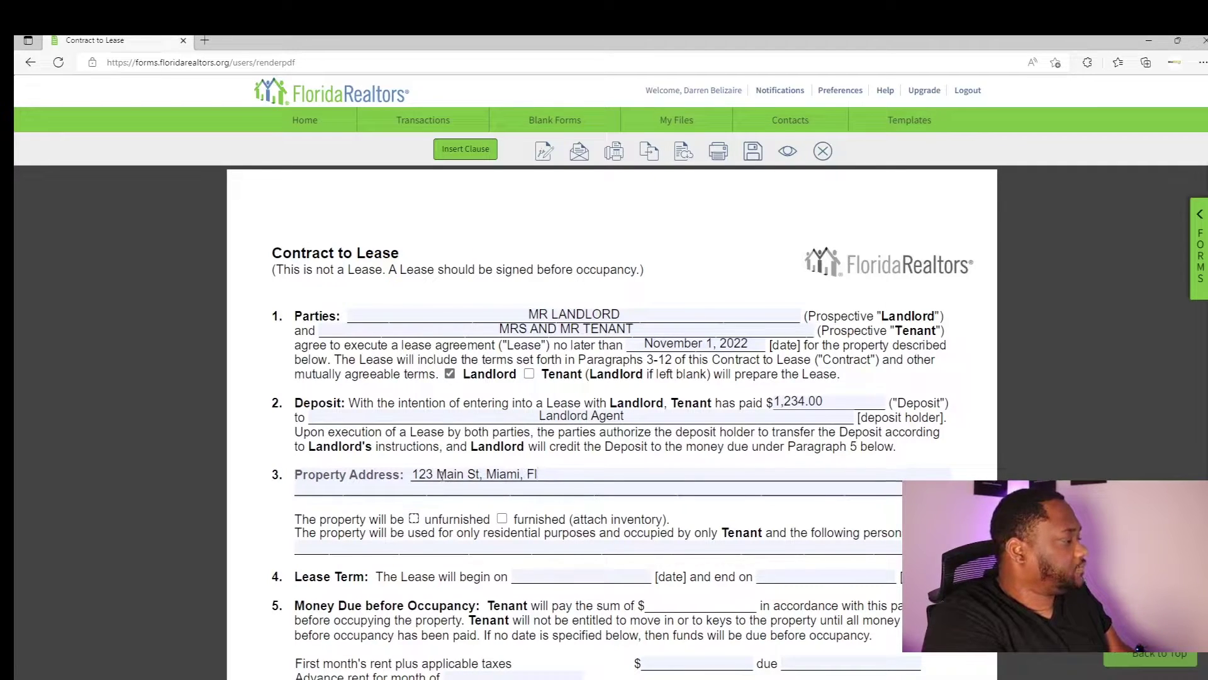
{"action": "left_click", "coordinate": [413, 518]}
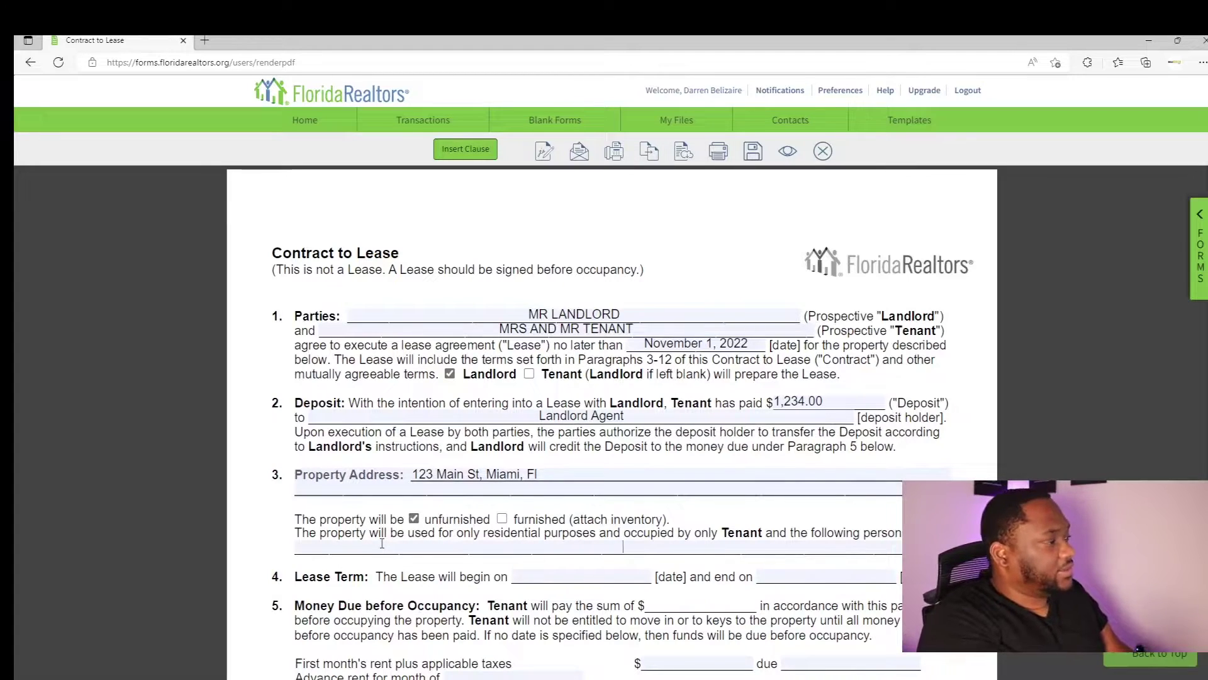
{"action": "type", "text": "MR"}
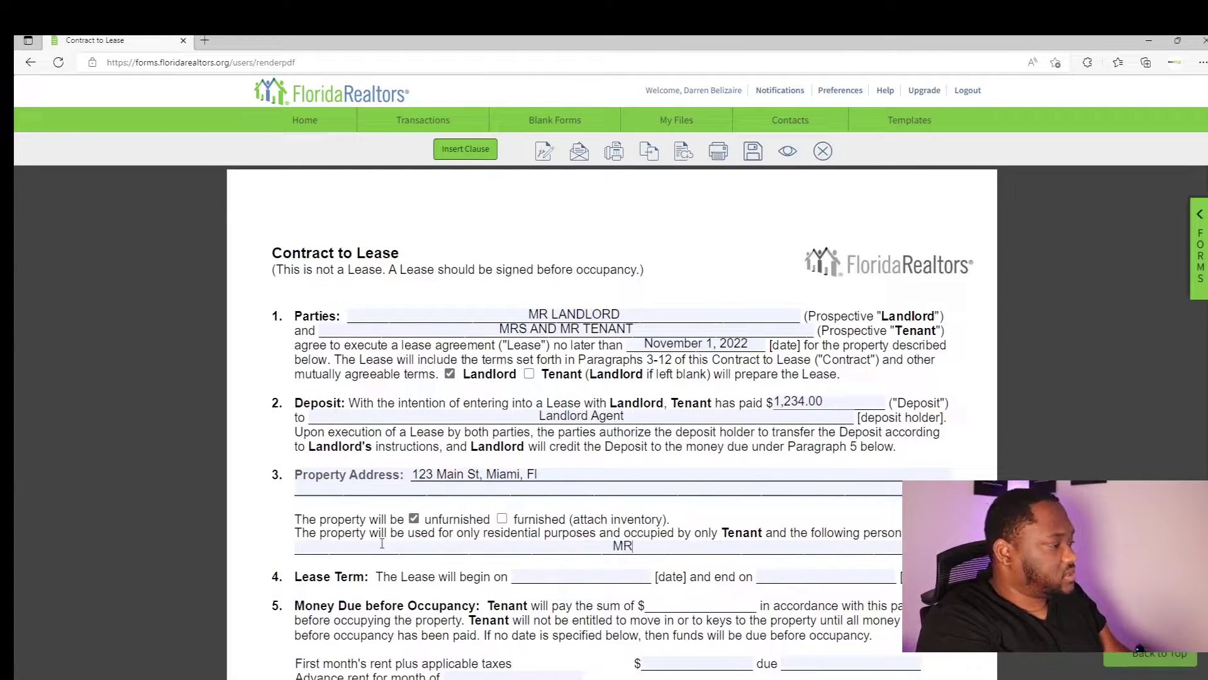
{"action": "type", "text": " AND MRS T"}
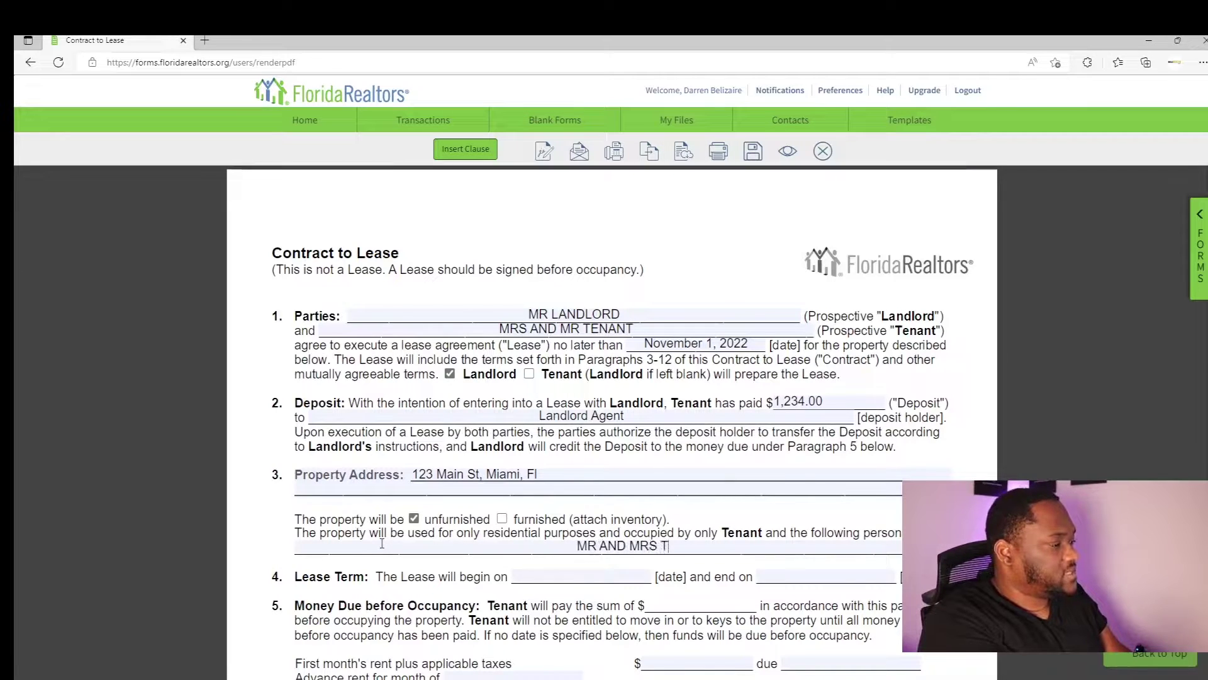
{"action": "type", "text": "ENANT"}
- Set the lease start date to November 1st, 2022
{"action": "key", "text": "Tab"}
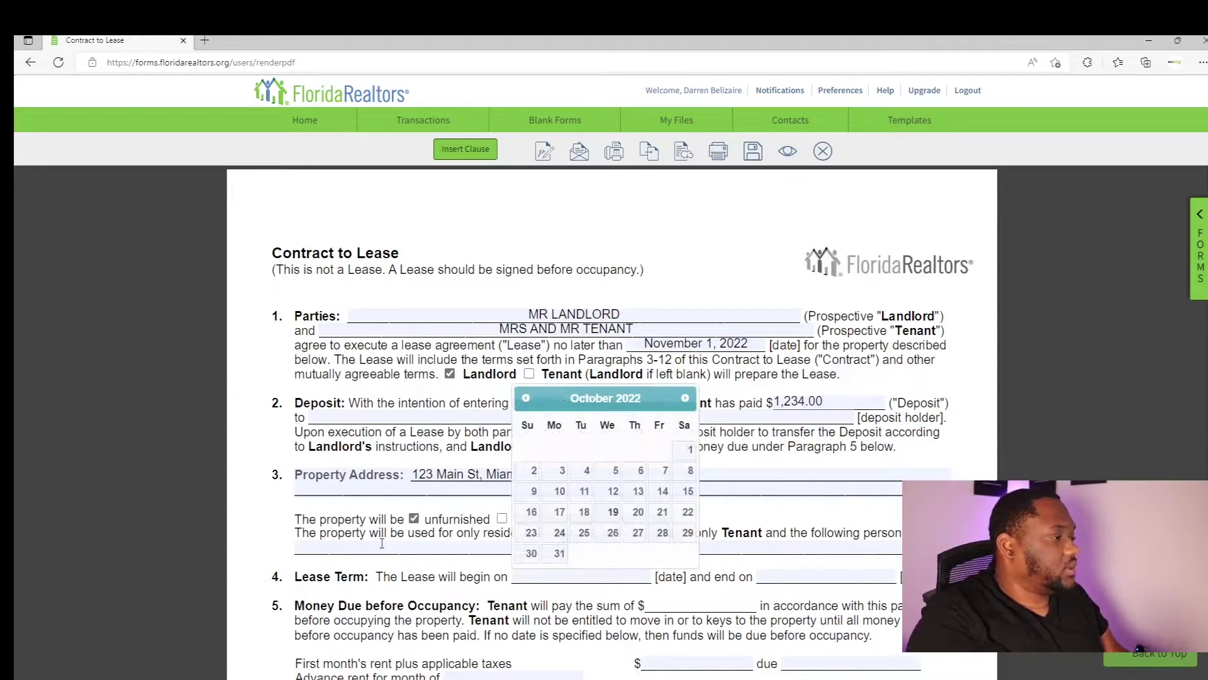
{"action": "type", "text": "Mo"}
{"action": "key", "text": "BackSpace"}
{"action": "key", "text": "BackSpace"}
{"action": "type", "text": "November"}
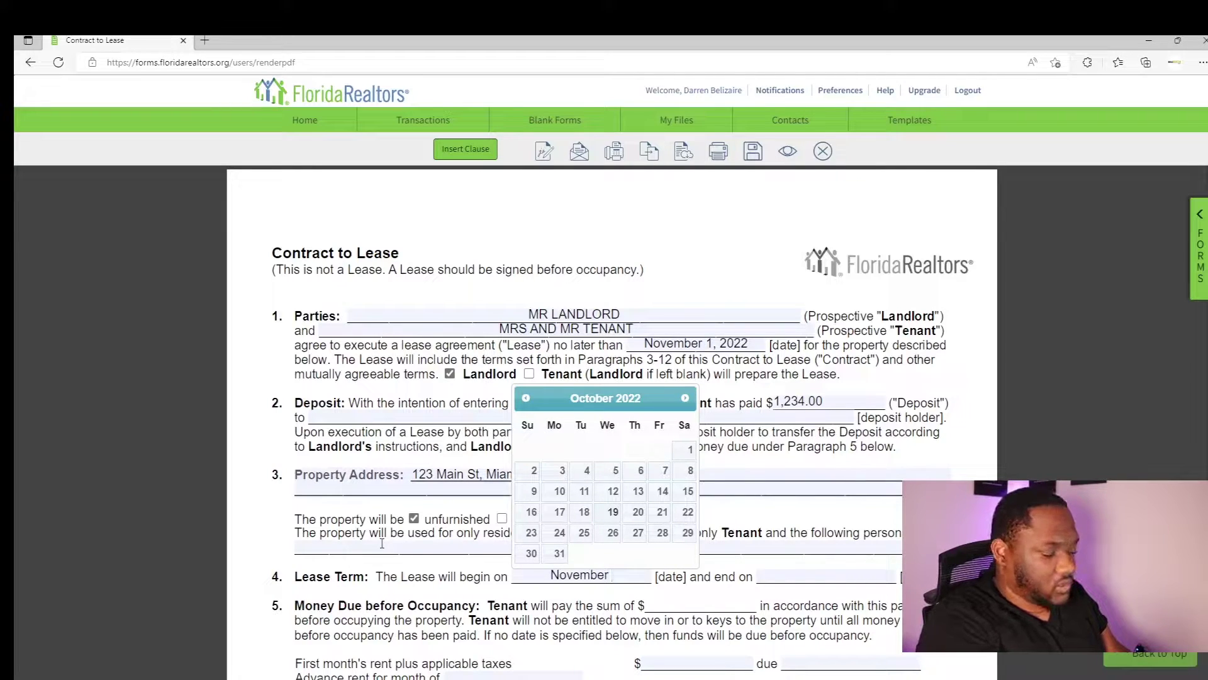
{"action": "type", "text": " 1st, 2022"}
- Set the lease end date to October 31st, 2023
{"action": "key", "text": "Tab"}
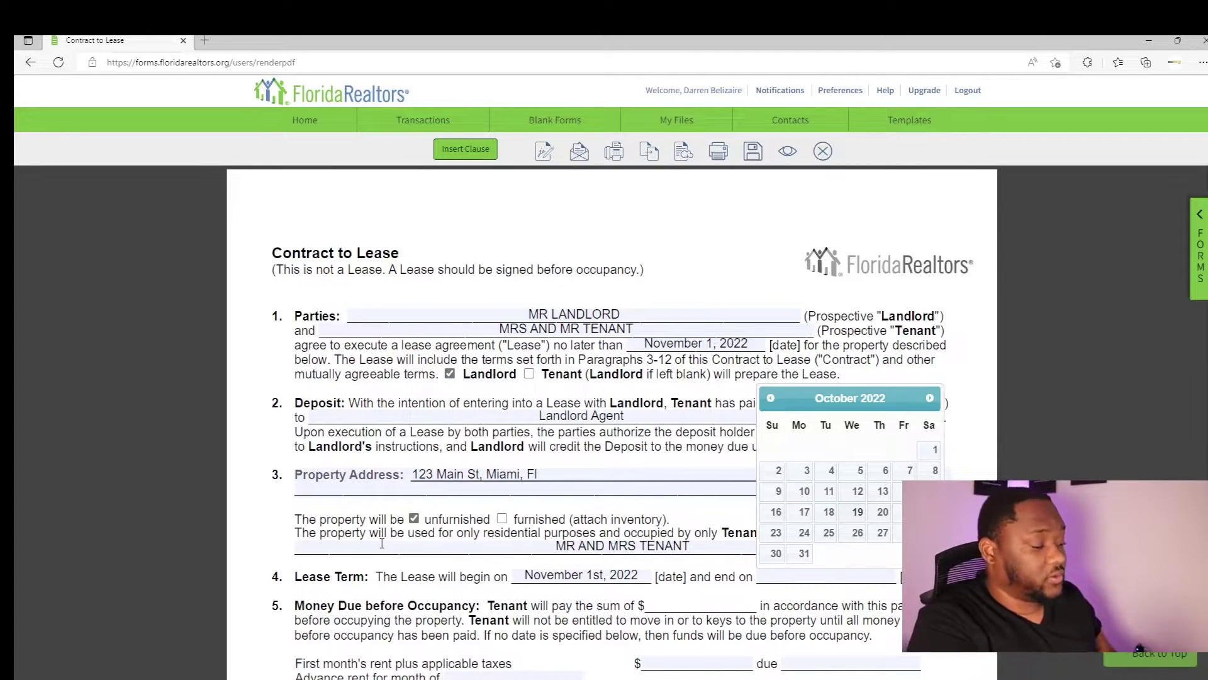
{"action": "type", "text": "October"}
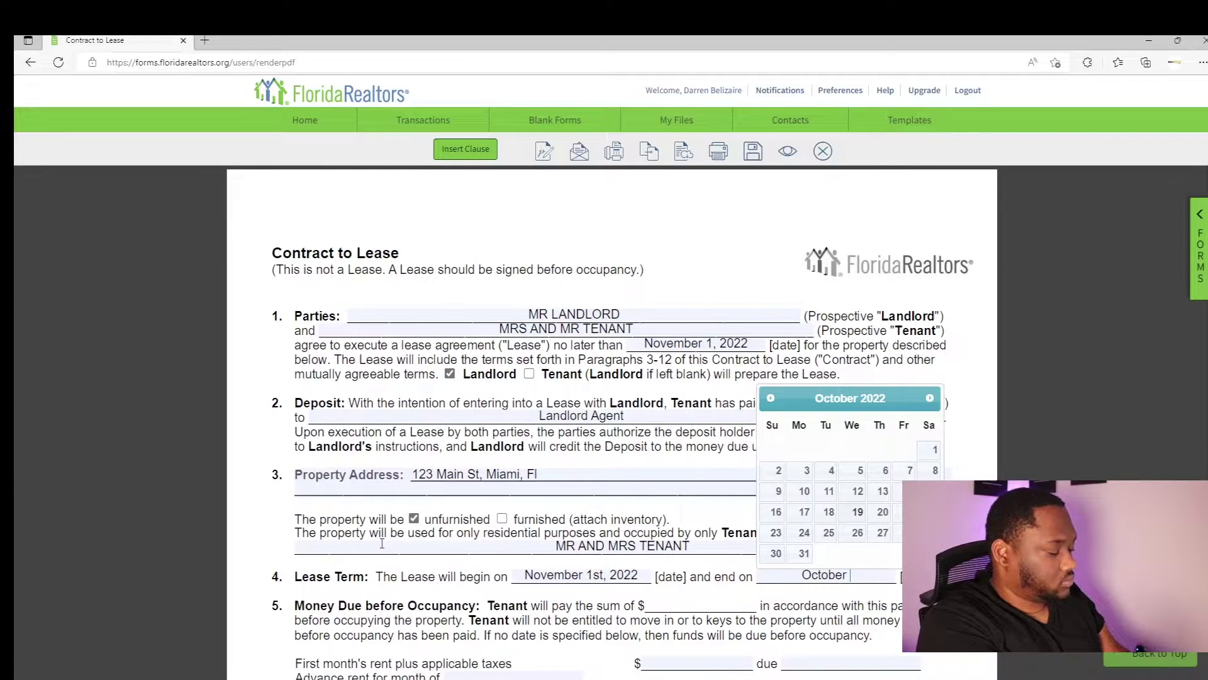
{"action": "type", "text": " 31,"}
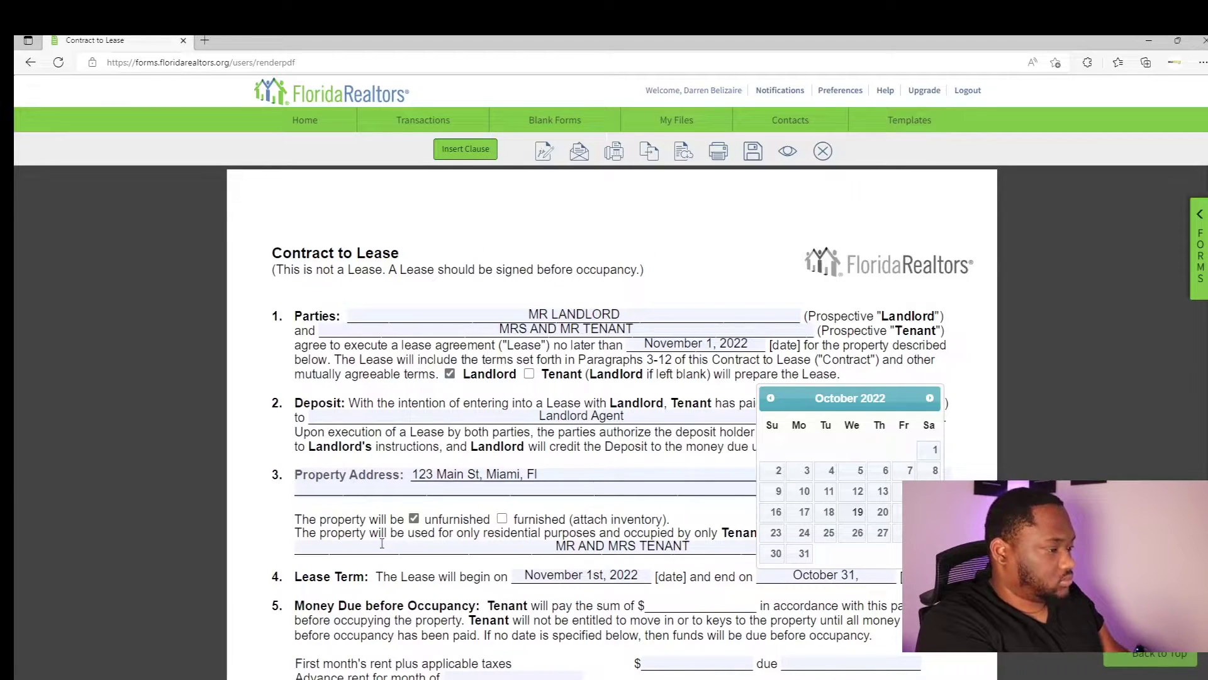
{"action": "key", "text": "BackSpace"}
{"action": "type", "text": "st, 202"}
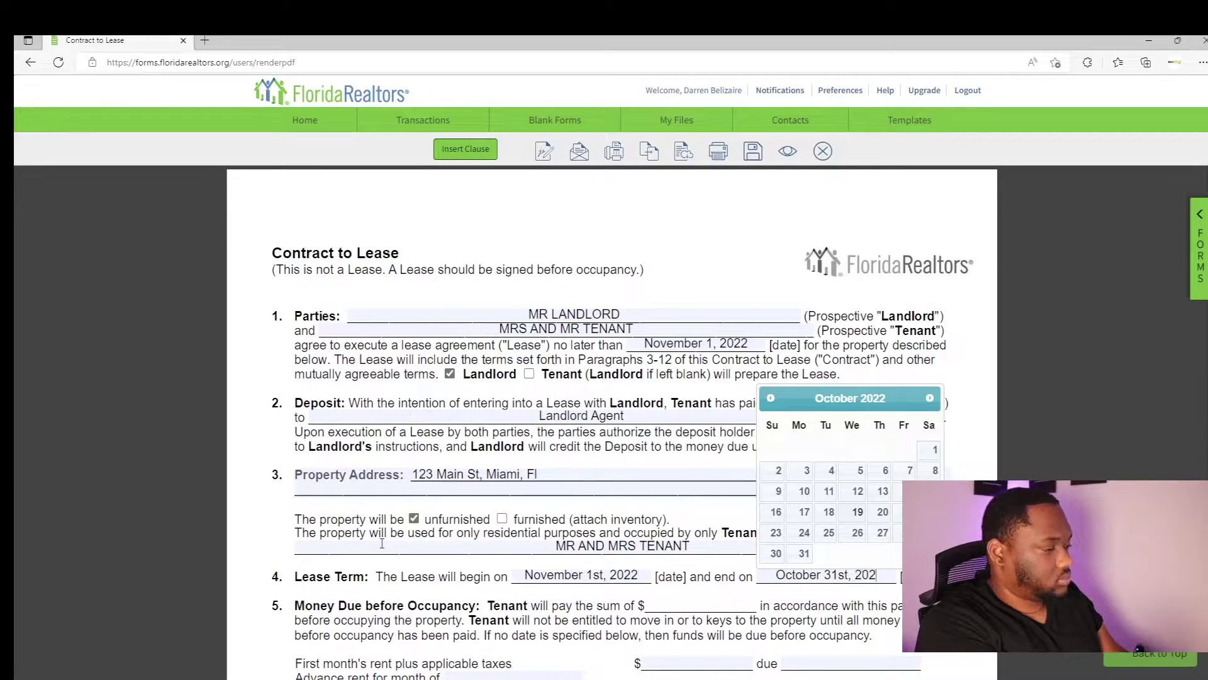
{"action": "type", "text": "3"}
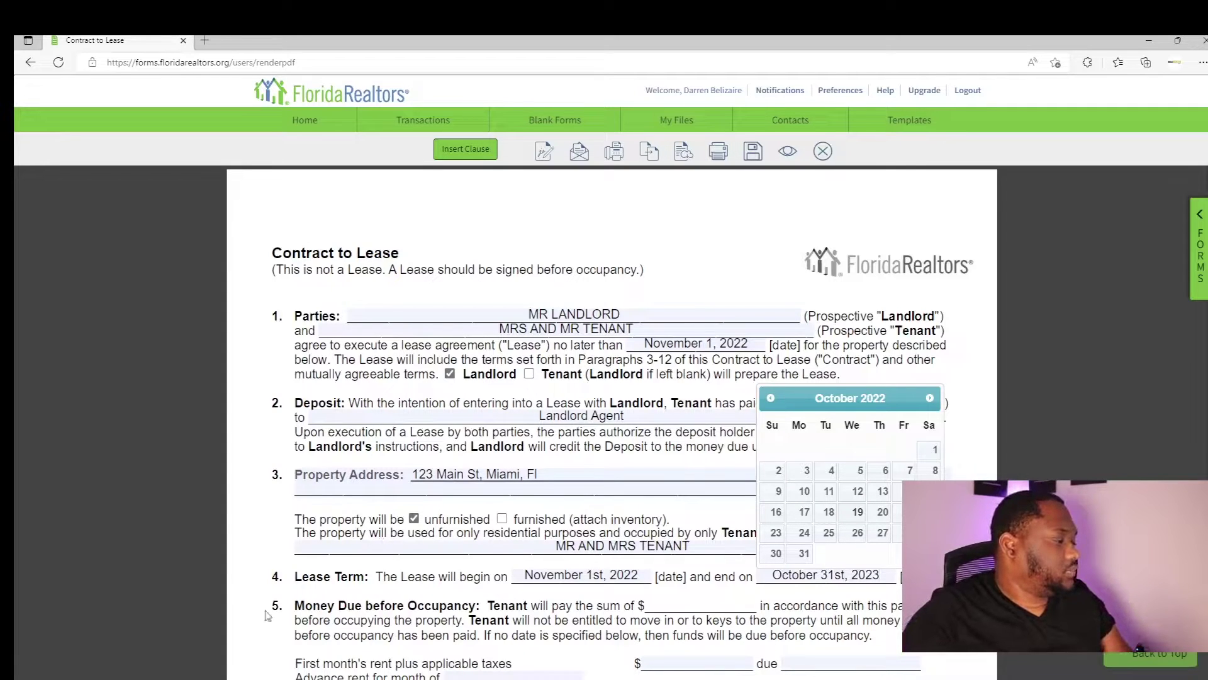
{"action": "left_click", "coordinate": [716, 609]}
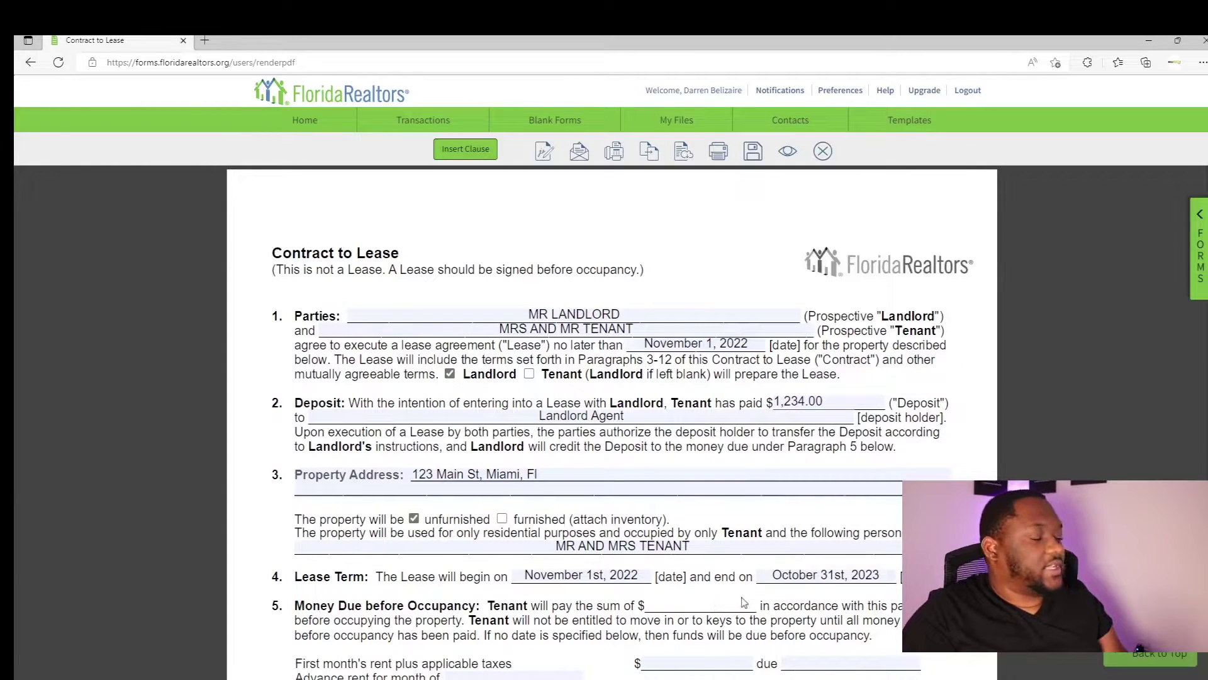
- Set the first month's rent to 1234, due November 1, 2022
{"action": "scroll", "coordinate": [743, 603], "scroll_direction": "down", "scroll_amount": 3}
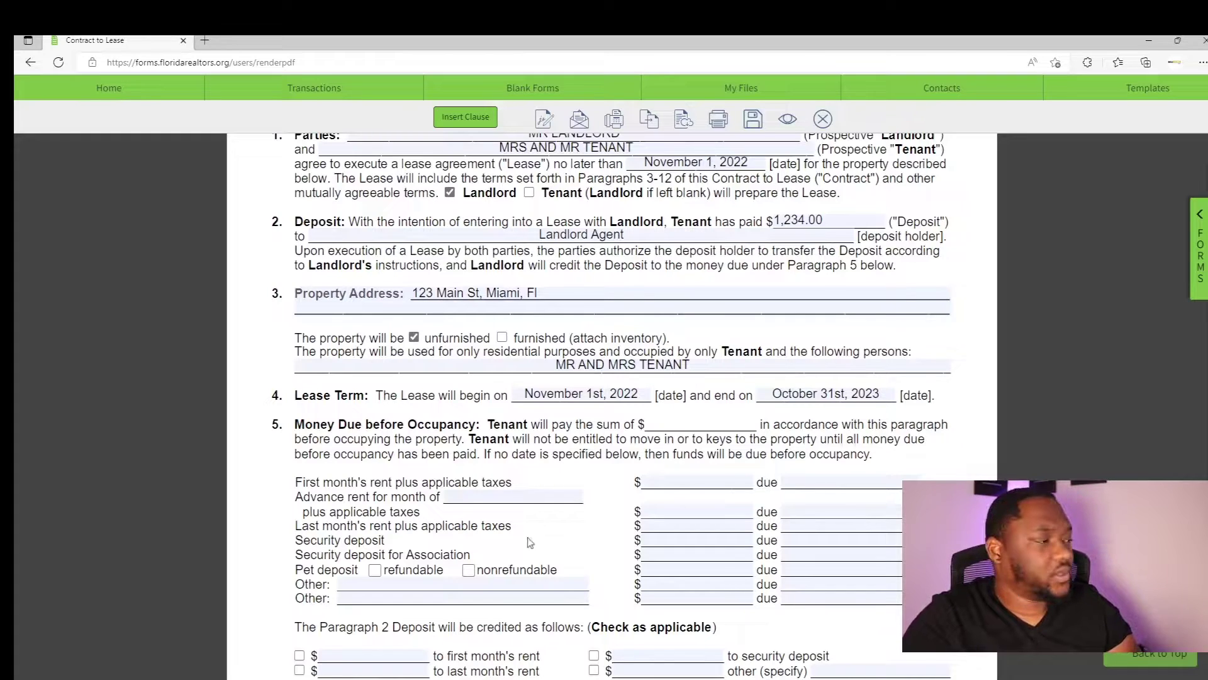
{"action": "left_click", "coordinate": [667, 481]}
{"action": "type", "text": "1234"}
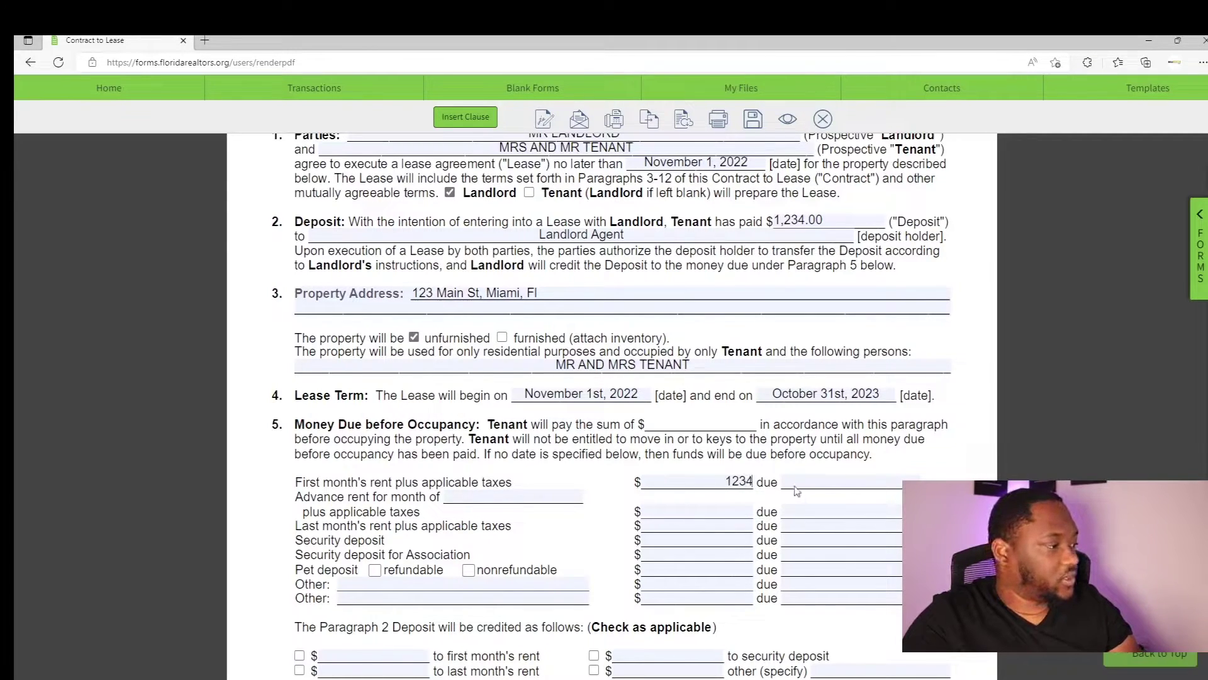
{"action": "left_click", "coordinate": [798, 483]}
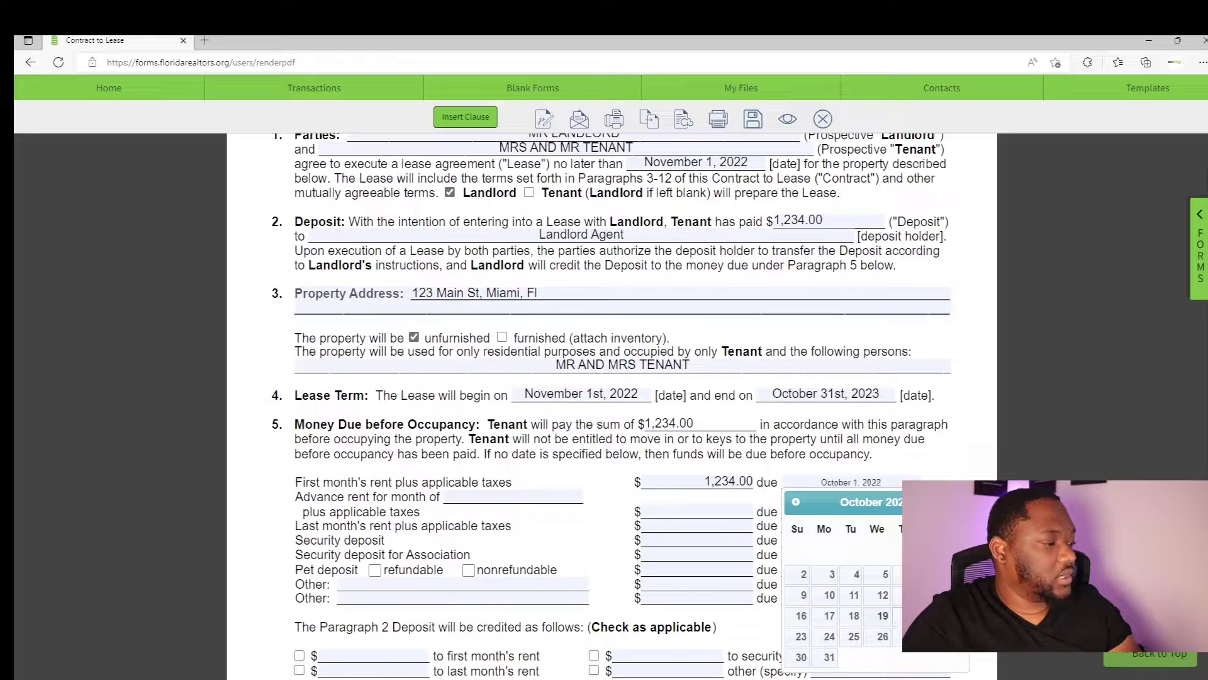
{"action": "left_click", "coordinate": [949, 501]}
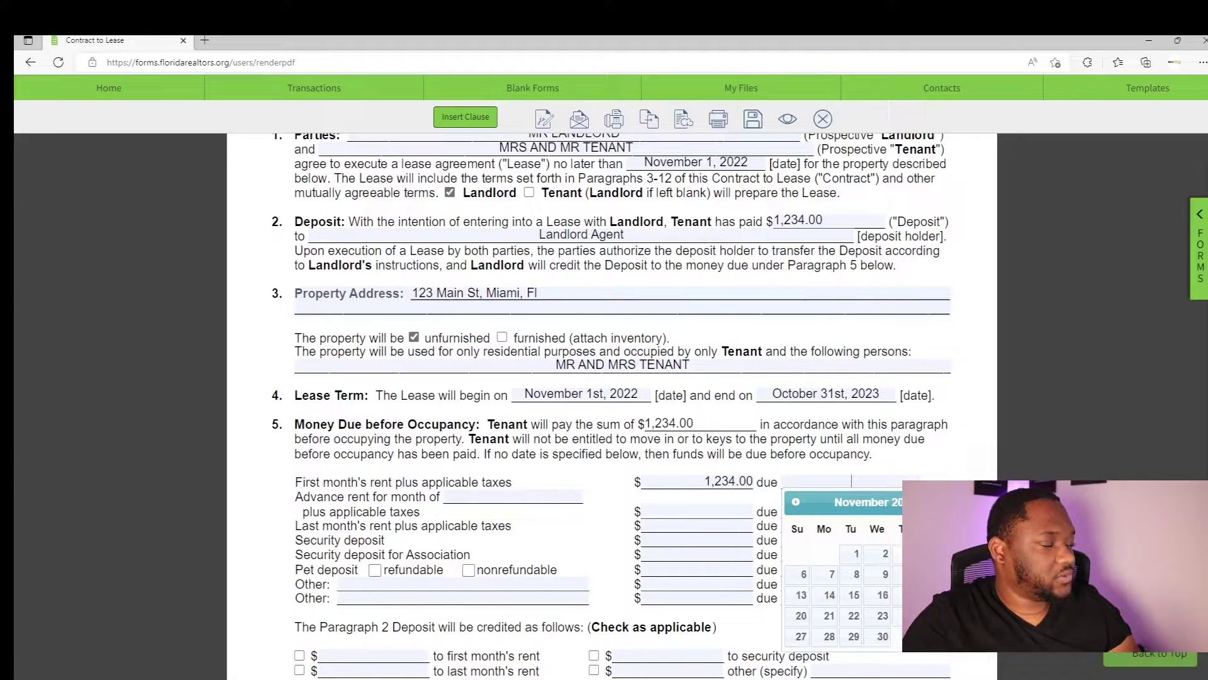
{"action": "left_click", "coordinate": [851, 554]}
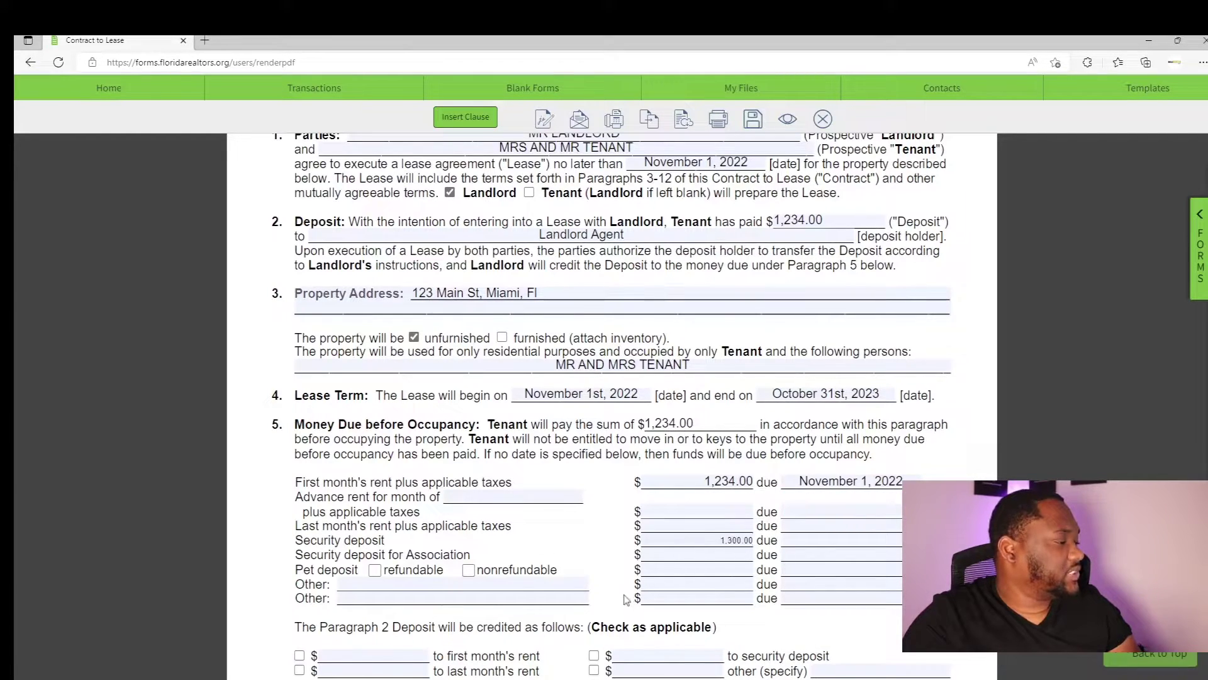
- Set the security deposit to 1234, due November 1, 2022
{"action": "left_click", "coordinate": [707, 533]}
{"action": "type", "text": "1234"}
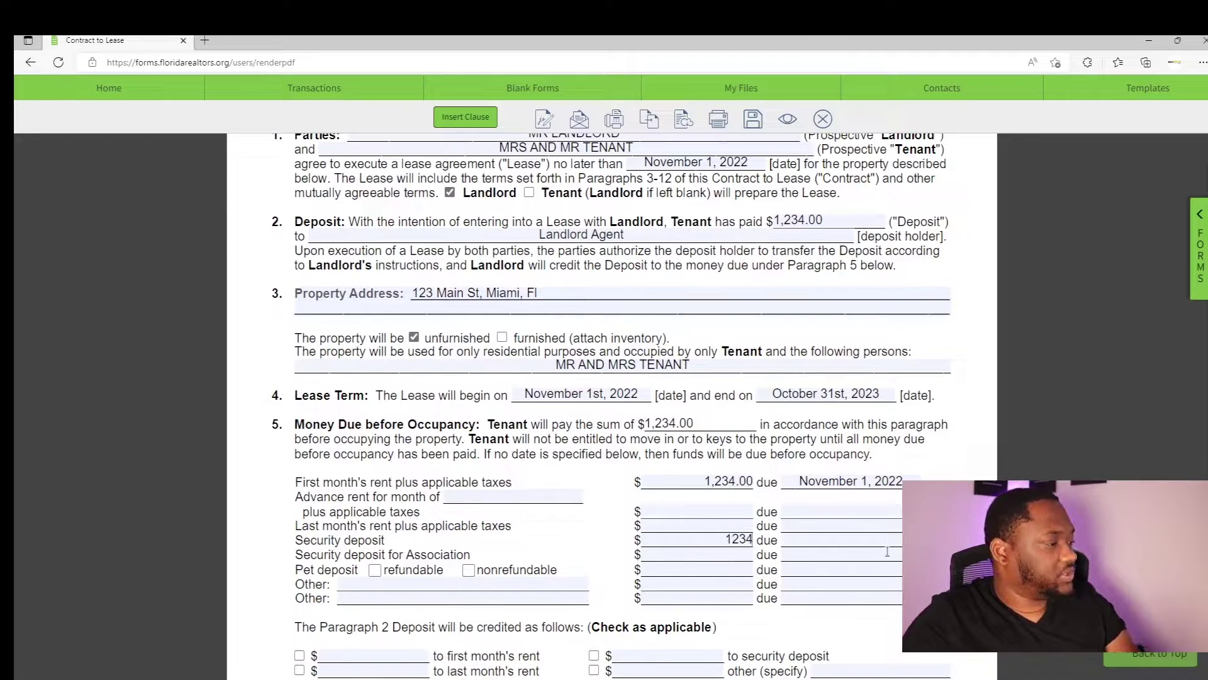
{"action": "left_click", "coordinate": [886, 545]}
{"action": "left_click", "coordinate": [955, 362]}
{"action": "left_click", "coordinate": [854, 414]}
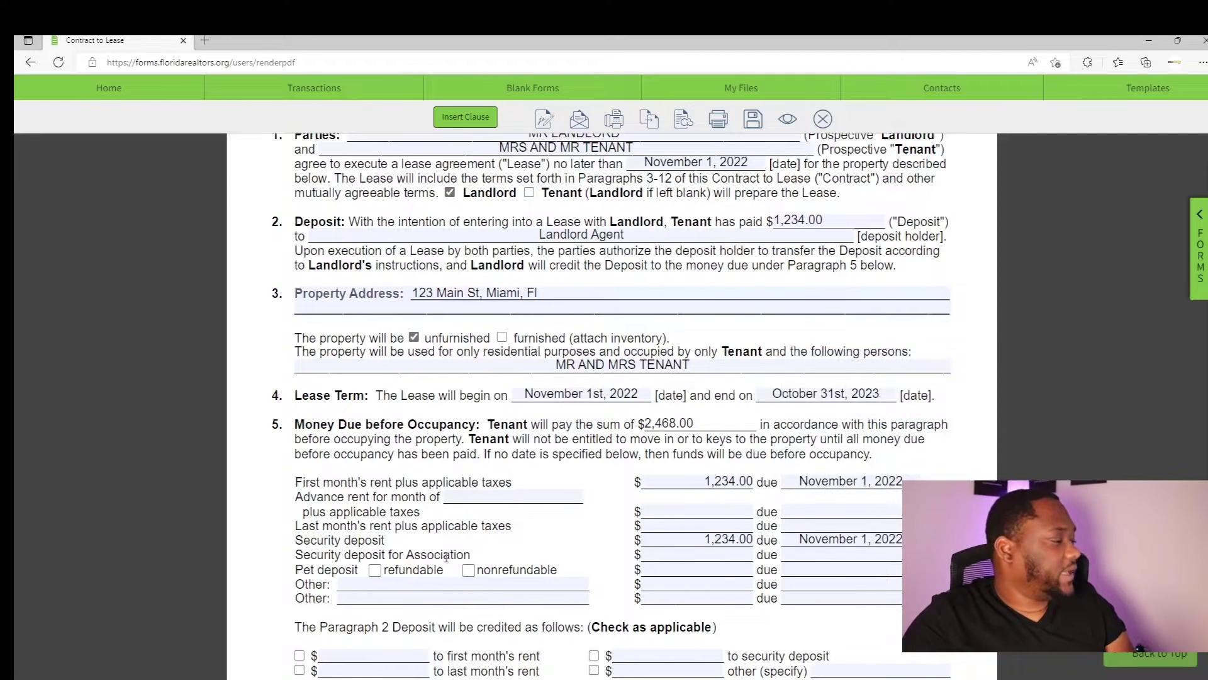
- Check 'to last month's rent' under the Paragraph 2 deposit credit and enter 1234 as its amount
{"action": "scroll", "coordinate": [446, 557], "scroll_direction": "down", "scroll_amount": 1}
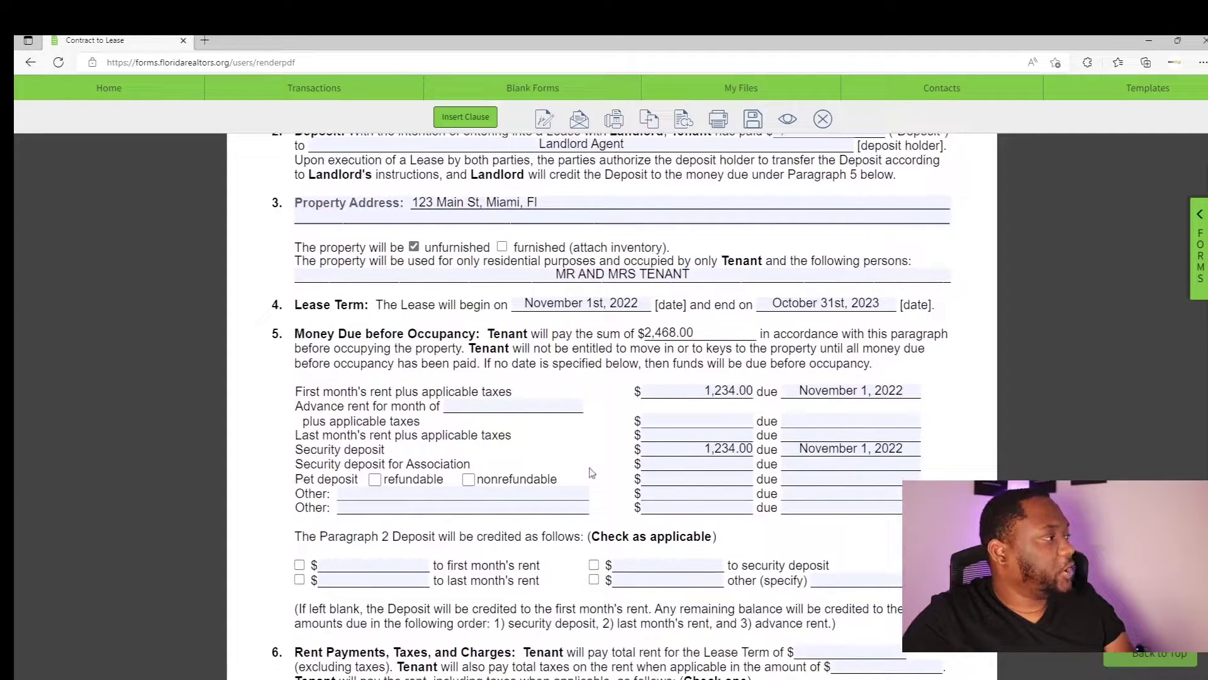
{"action": "scroll", "coordinate": [592, 472], "scroll_direction": "up", "scroll_amount": 1}
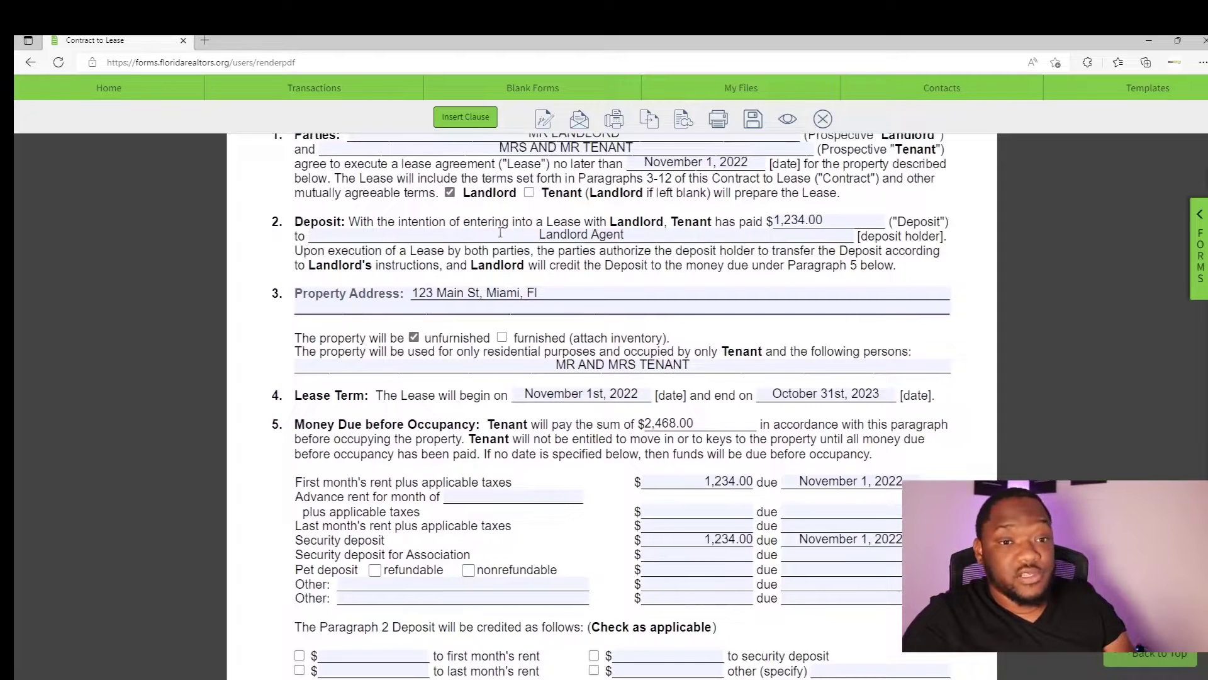
{"action": "scroll", "coordinate": [345, 448], "scroll_direction": "down", "scroll_amount": 2}
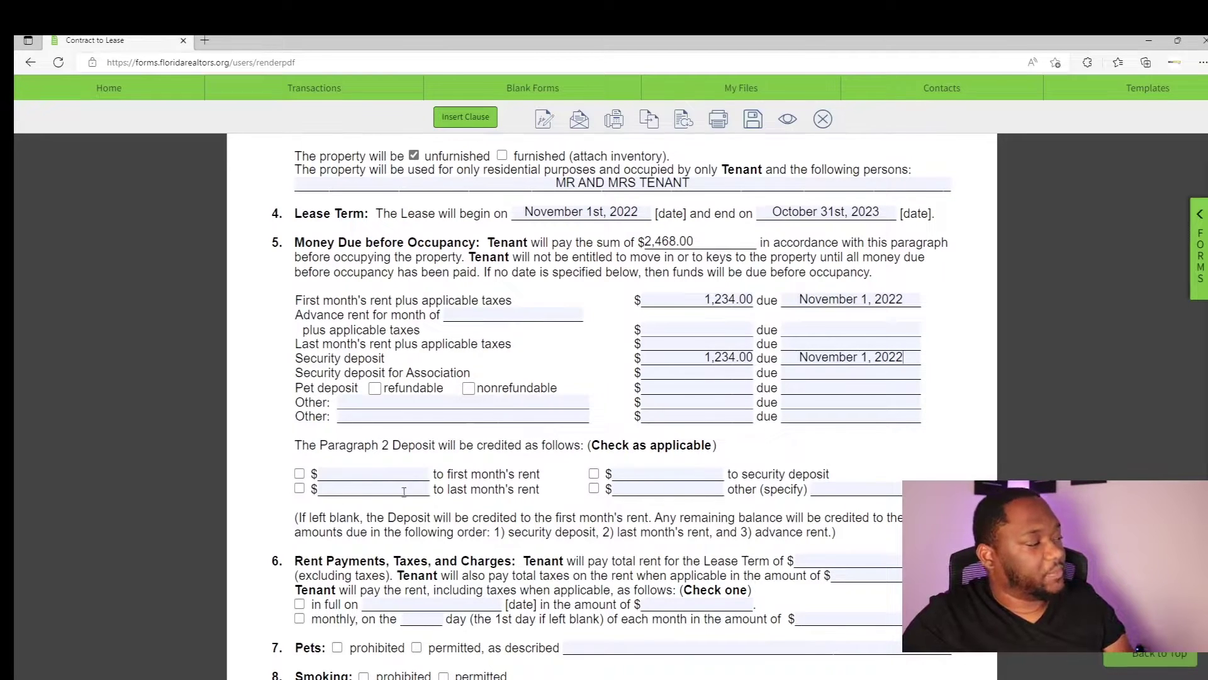
{"action": "left_click", "coordinate": [299, 489]}
{"action": "left_click", "coordinate": [371, 491]}
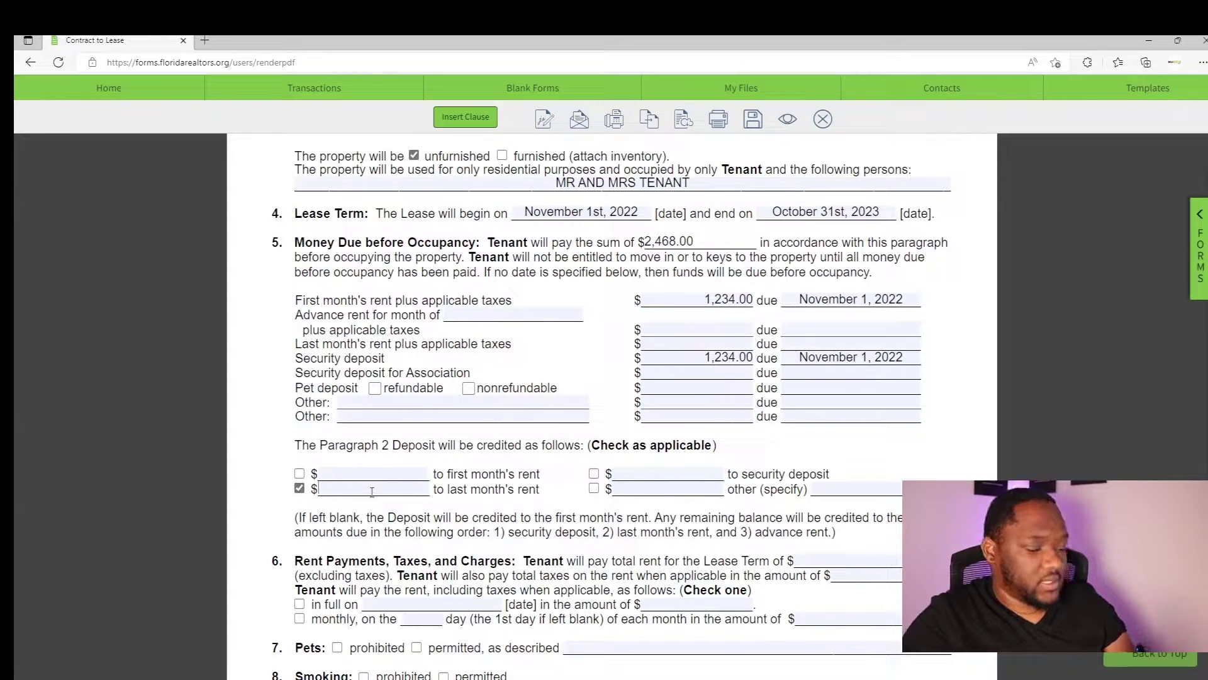
{"action": "type", "text": "1234"}
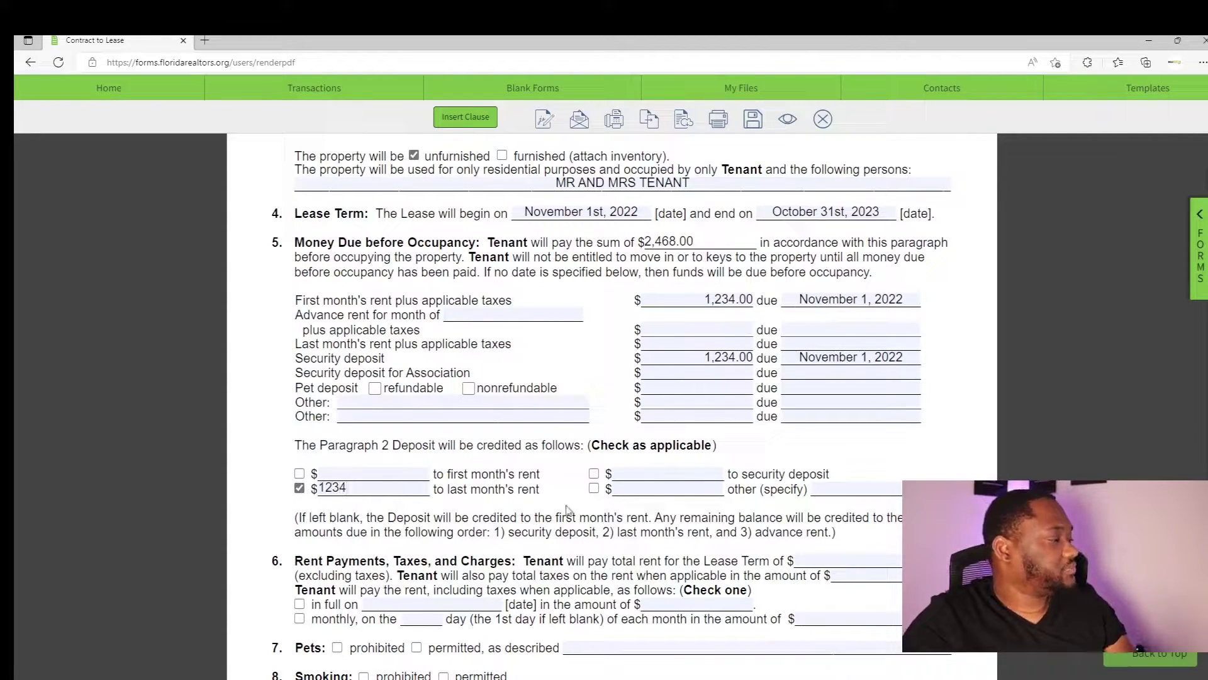
{"action": "left_click", "coordinate": [566, 510]}
{"action": "scroll", "coordinate": [787, 290], "scroll_direction": "up", "scroll_amount": 3}
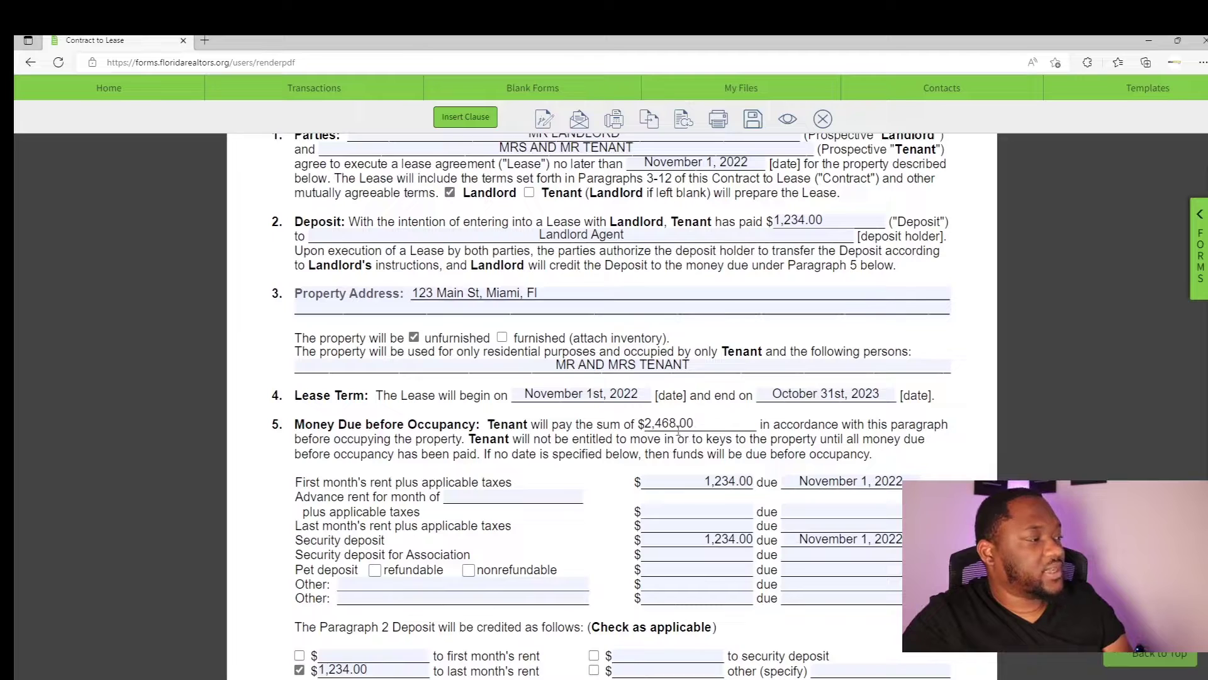
{"action": "scroll", "coordinate": [755, 436], "scroll_direction": "down", "scroll_amount": 5}
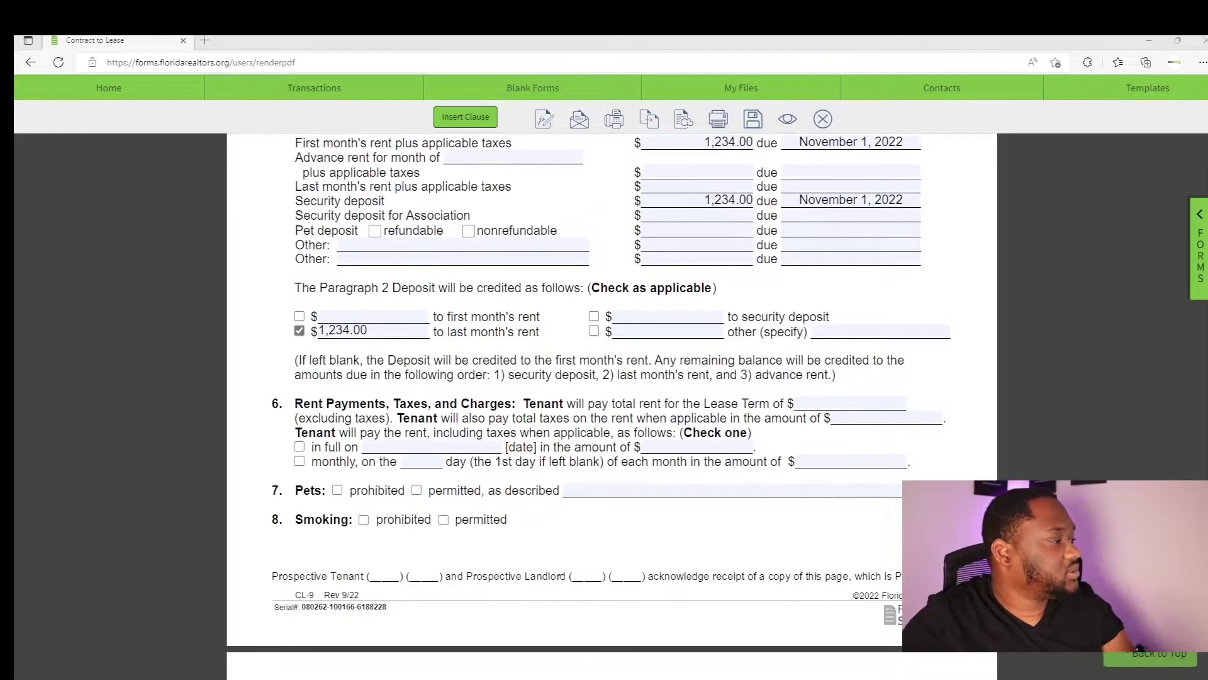
- Enter a total rent of 14808 and a tax amount of 0.00
{"action": "left_click", "coordinate": [813, 405]}
{"action": "type", "text": "14808"}
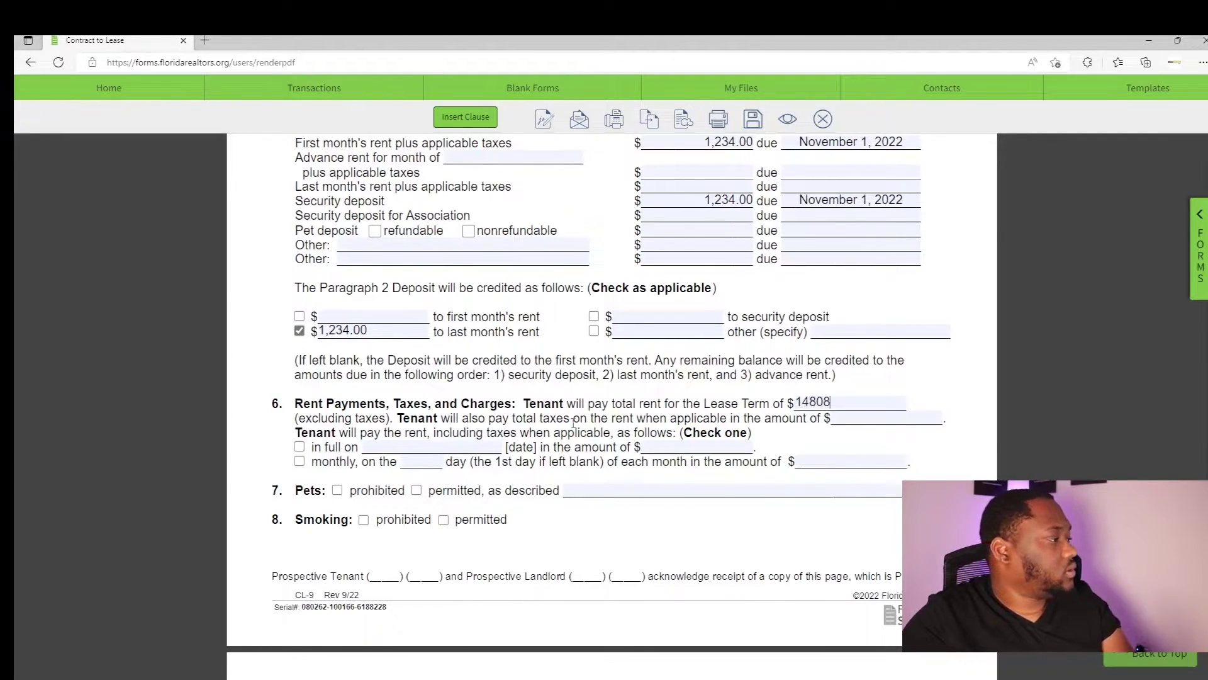
{"action": "left_click", "coordinate": [838, 418]}
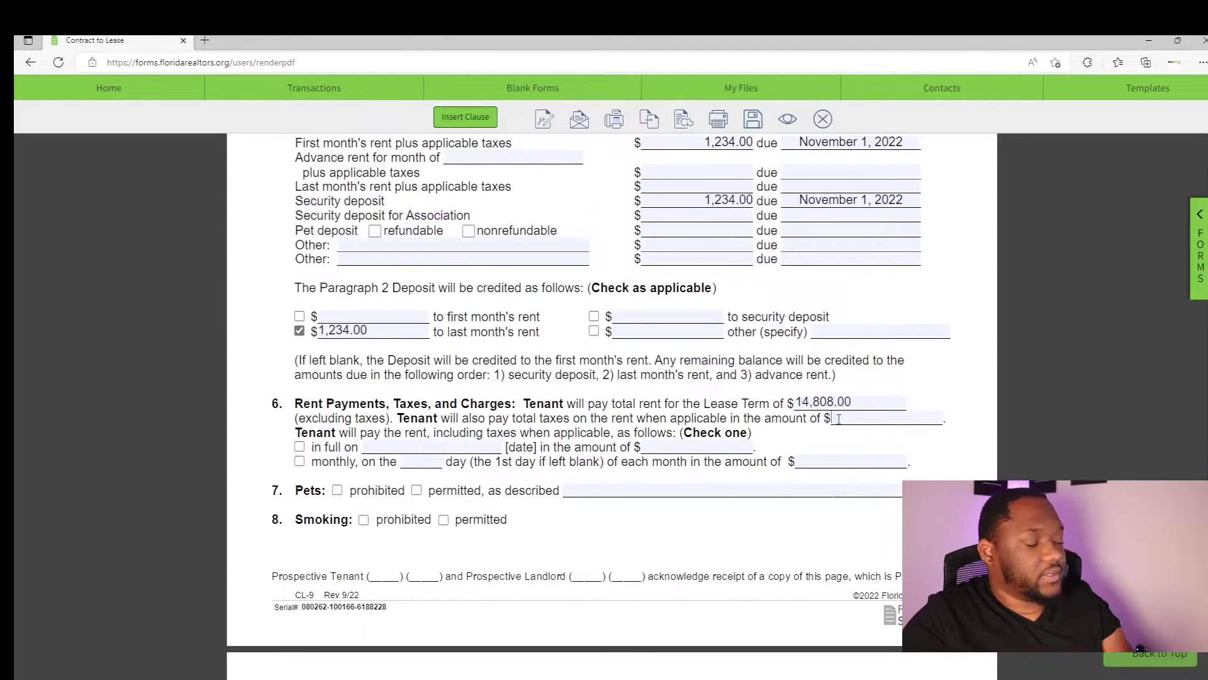
{"action": "type", "text": "0.00"}
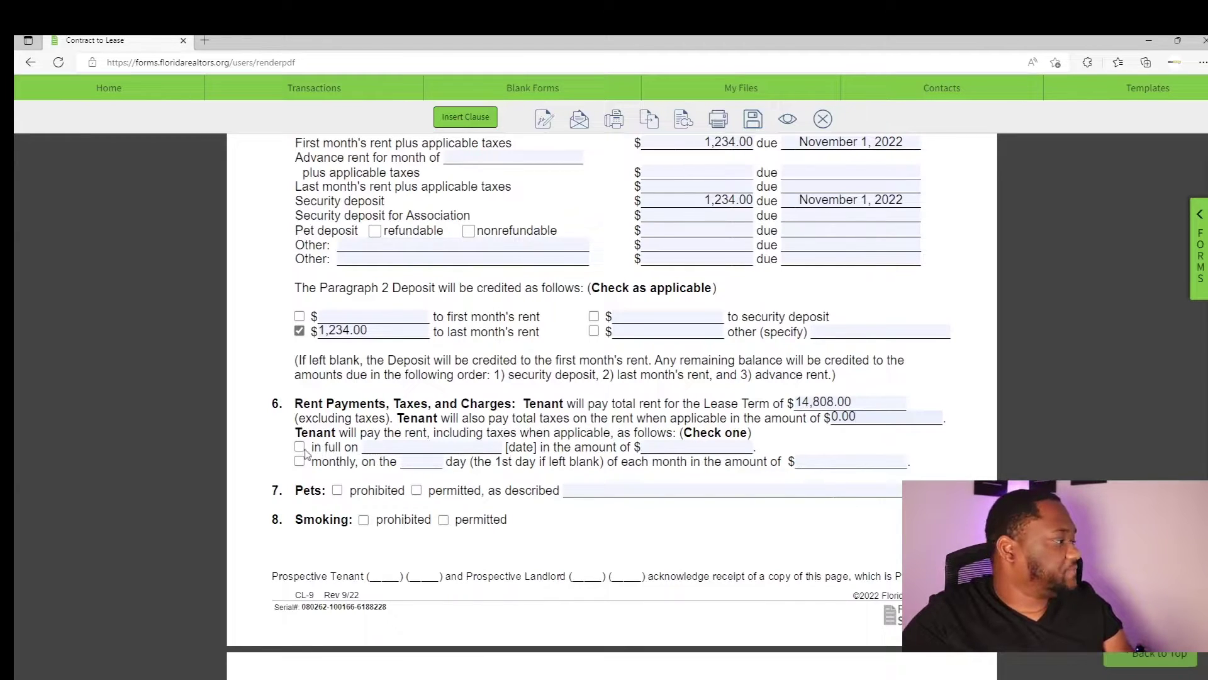
- Choose monthly rent payments due on day 1 at 1234 each
{"action": "left_click", "coordinate": [299, 461]}
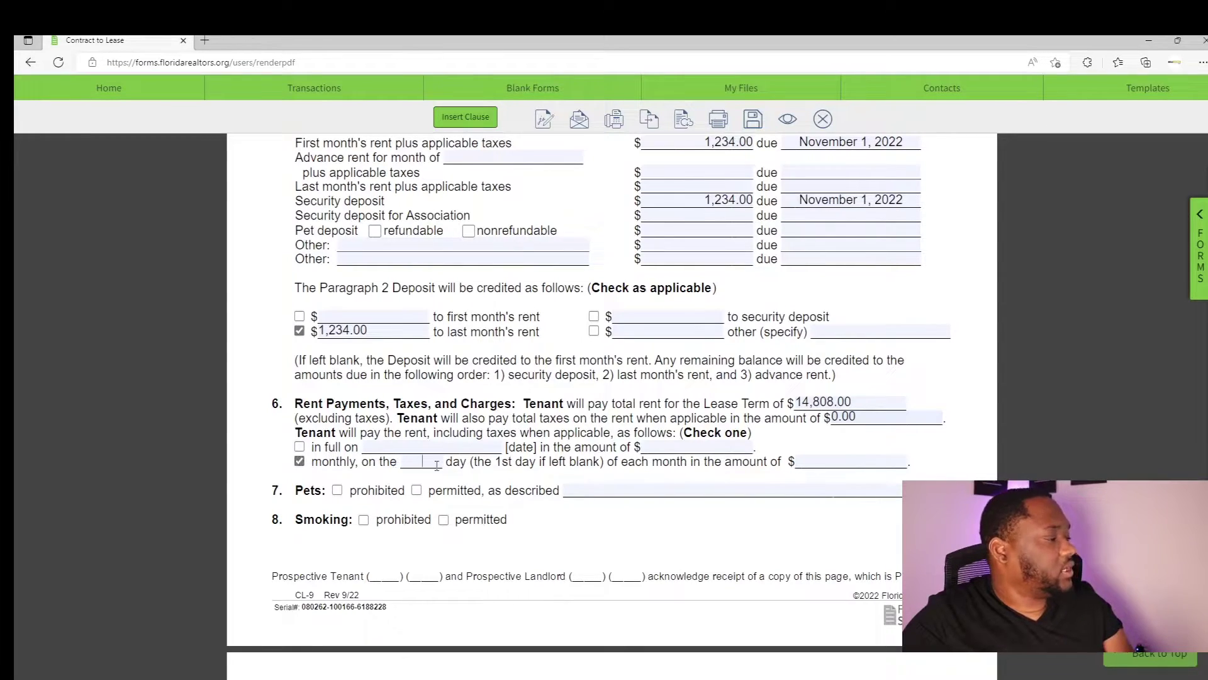
{"action": "type", "text": "1"}
{"action": "left_click", "coordinate": [852, 465]}
{"action": "type", "text": "1234"}
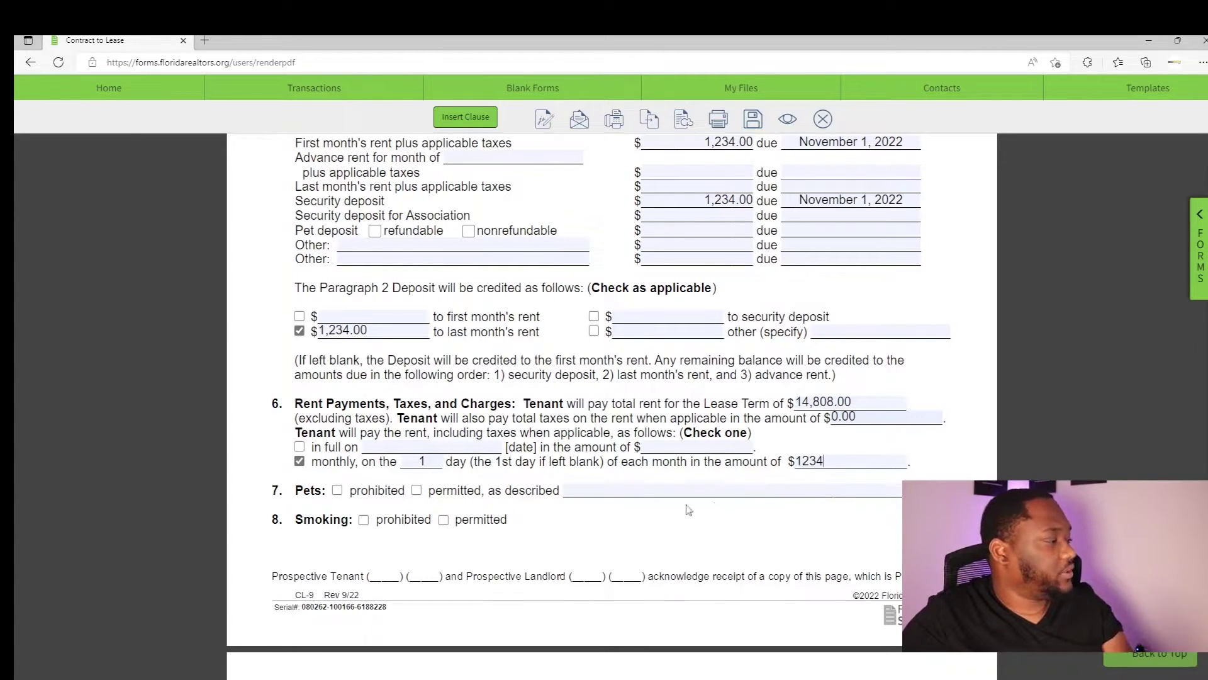
{"action": "left_click", "coordinate": [632, 521]}
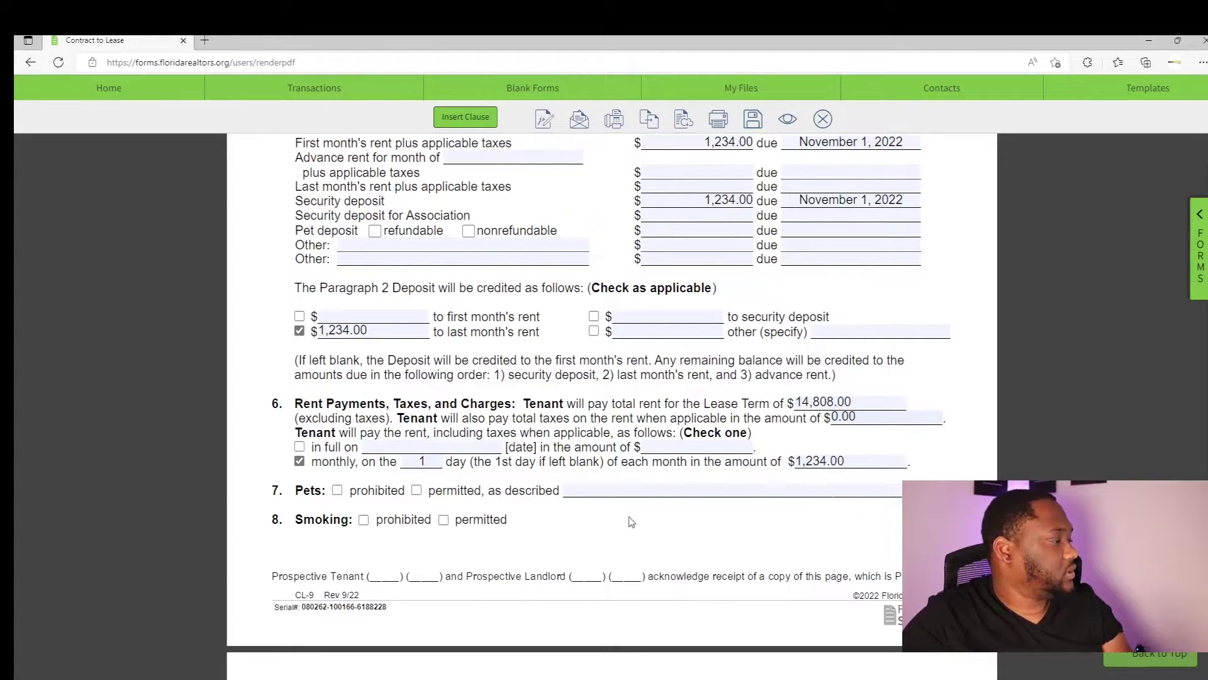
- Permit pets with 'Pet deposit applies' and prohibit smoking
{"action": "left_click", "coordinate": [417, 491]}
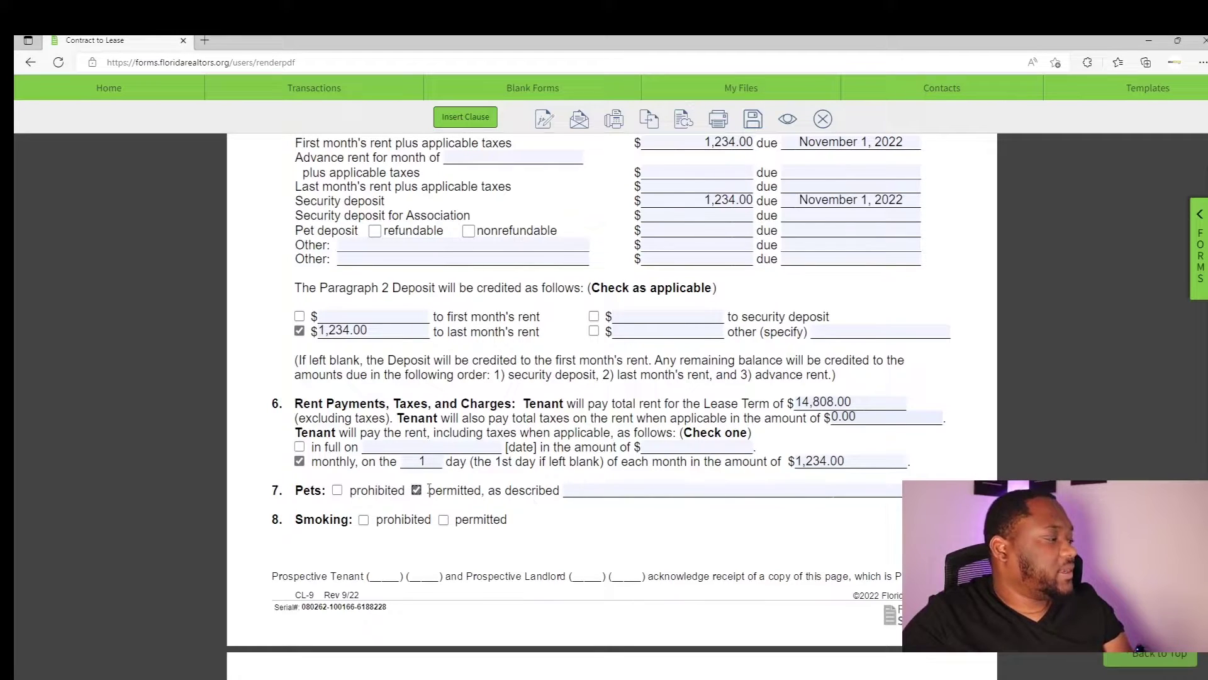
{"action": "left_click", "coordinate": [594, 489]}
{"action": "type", "text": "Pet deposit applies"}
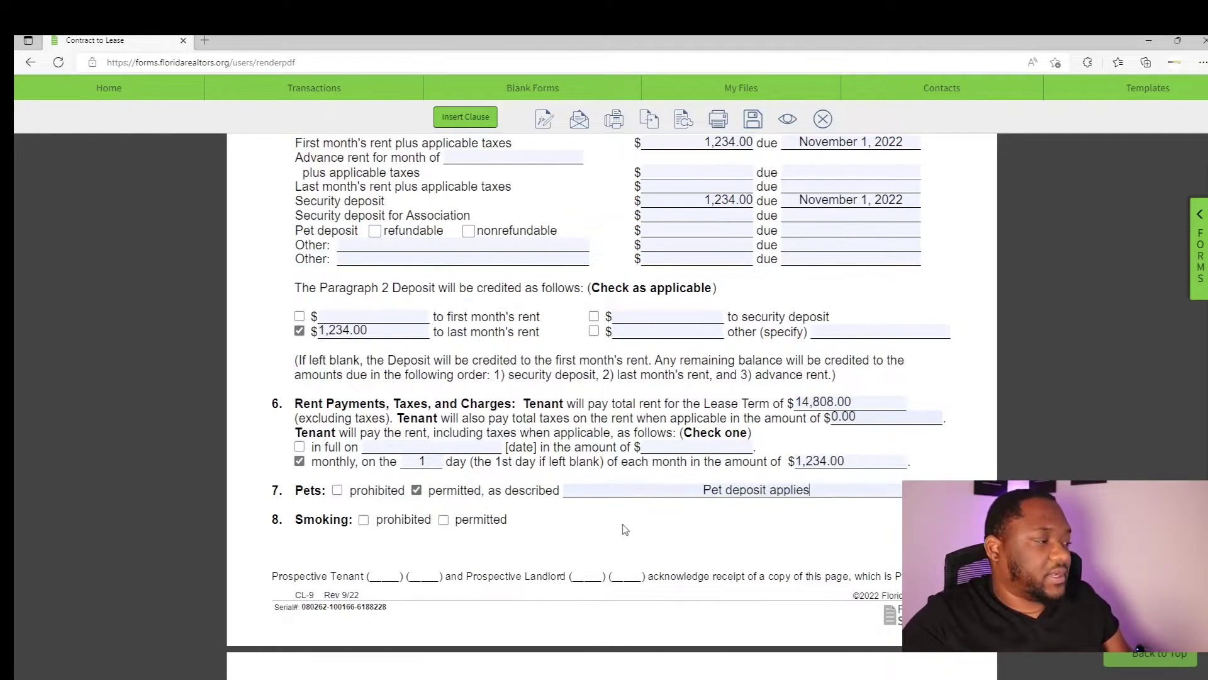
{"action": "left_click", "coordinate": [363, 520]}
- Enter 'Waste, Water/Sewer' as the utilities exception, undoing a trial paste of longer text
{"action": "scroll", "coordinate": [525, 482], "scroll_direction": "down", "scroll_amount": 4}
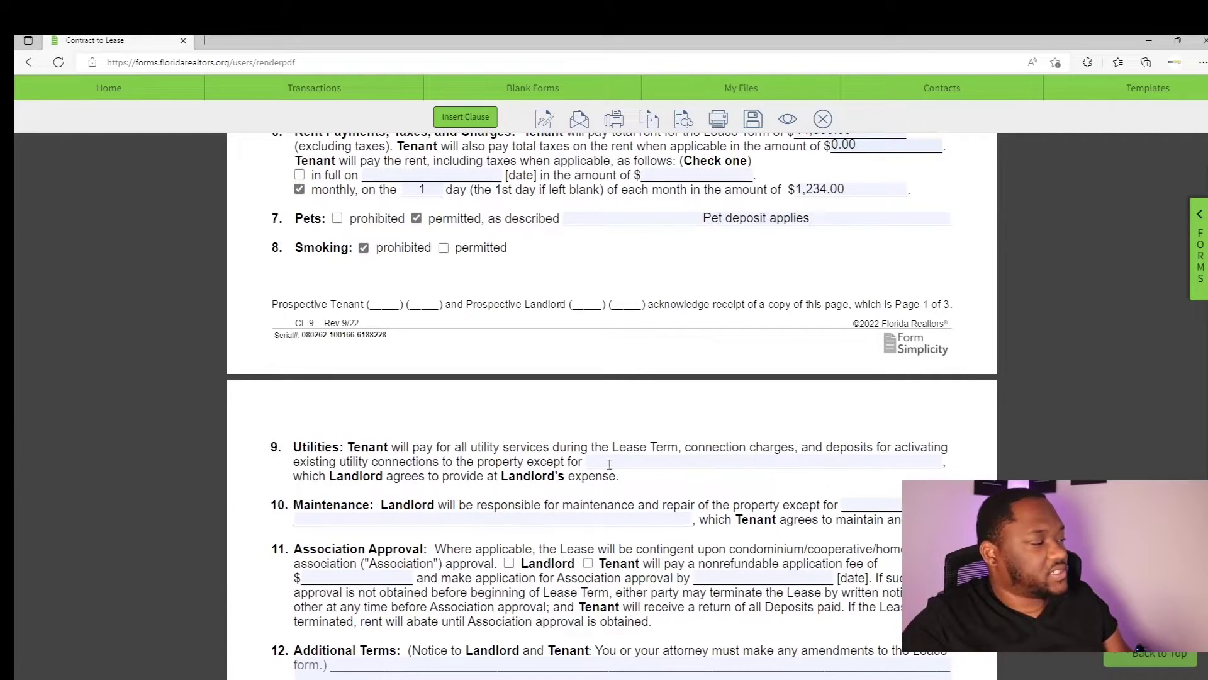
{"action": "left_click", "coordinate": [609, 464]}
{"action": "type", "text": "Waste, Water/Sewer"}
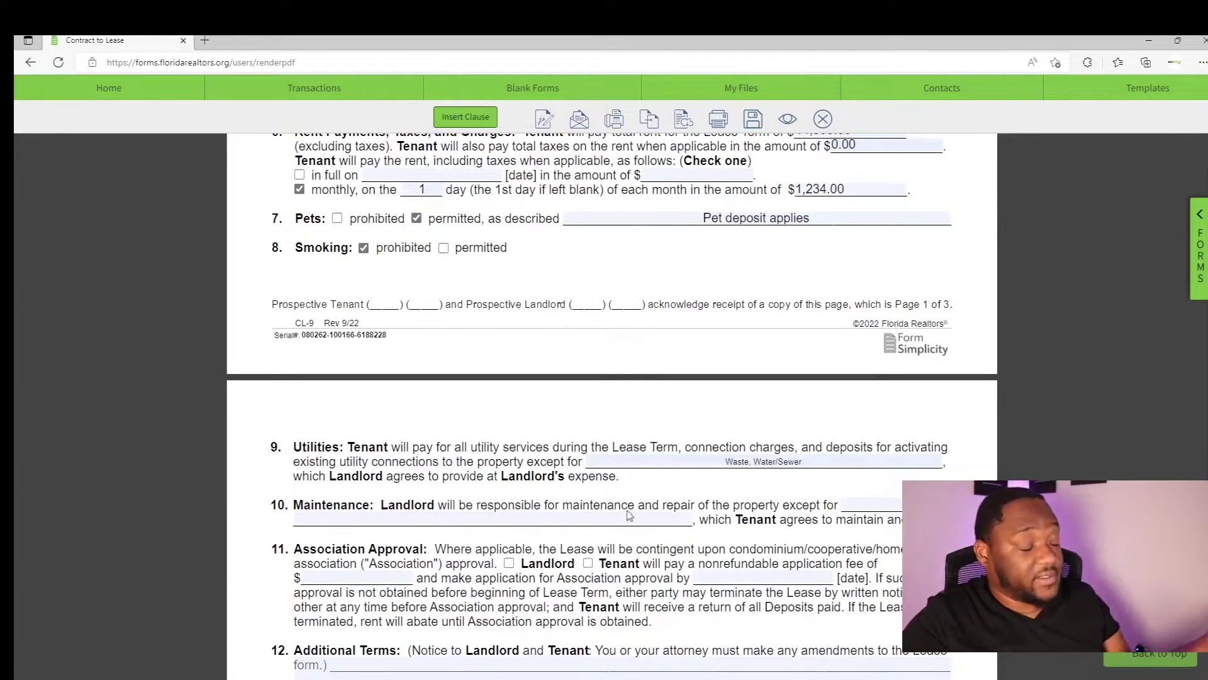
{"action": "key", "text": "ctrl+a"}
{"action": "type", "text": "electric, water, and trash.Owner Requests $75.00 contribution"}
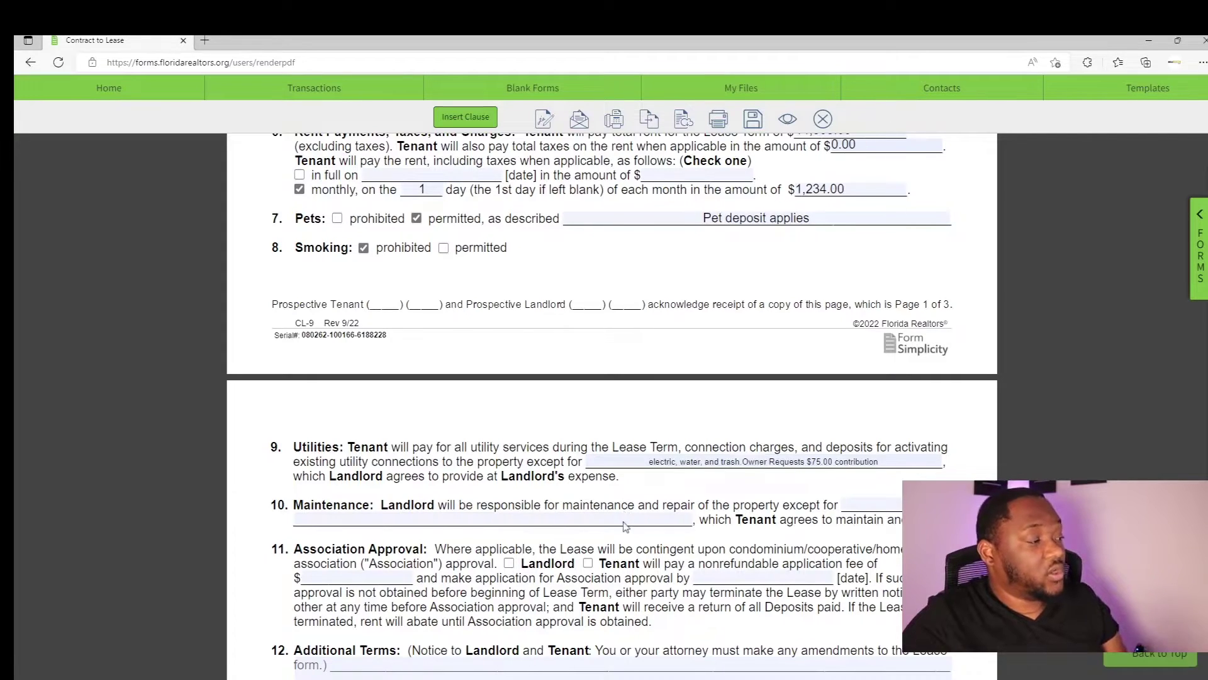
{"action": "key", "text": "ctrl+z"}
- Enter 'any items above $200' as the maintenance exception, then change 'above' to 'under'
{"action": "left_click", "coordinate": [571, 515]}
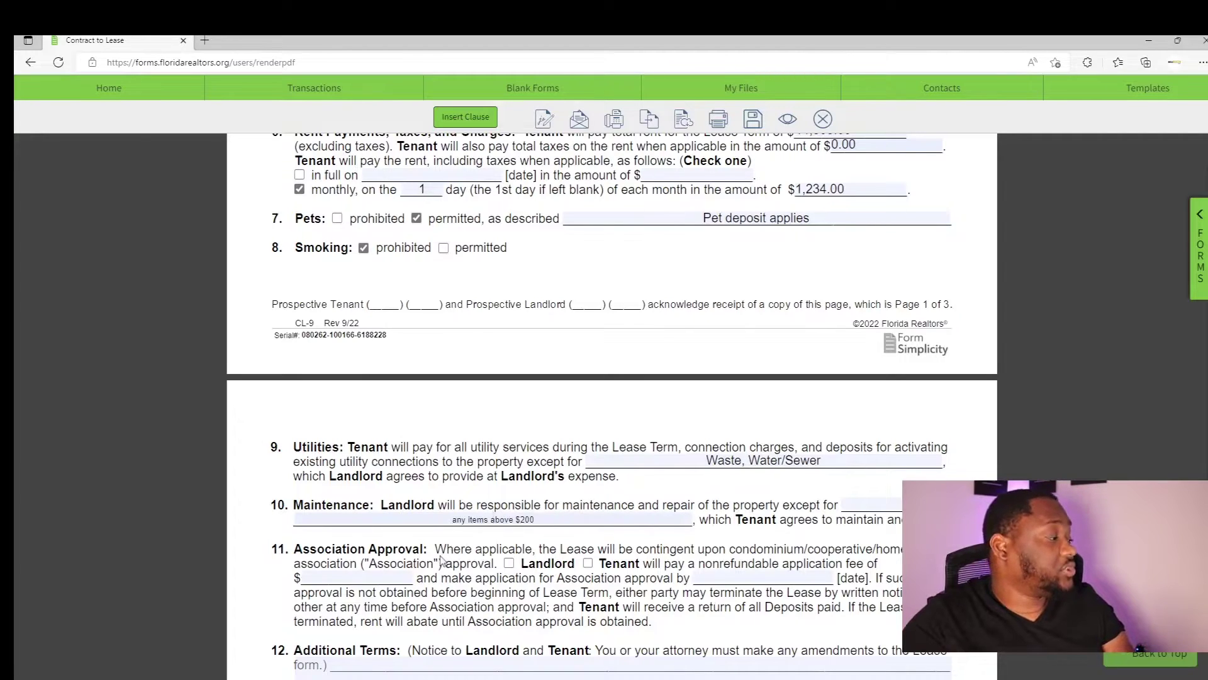
{"action": "type", "text": "any items above $200"}
{"action": "scroll", "coordinate": [830, 503], "scroll_direction": "down", "scroll_amount": 2}
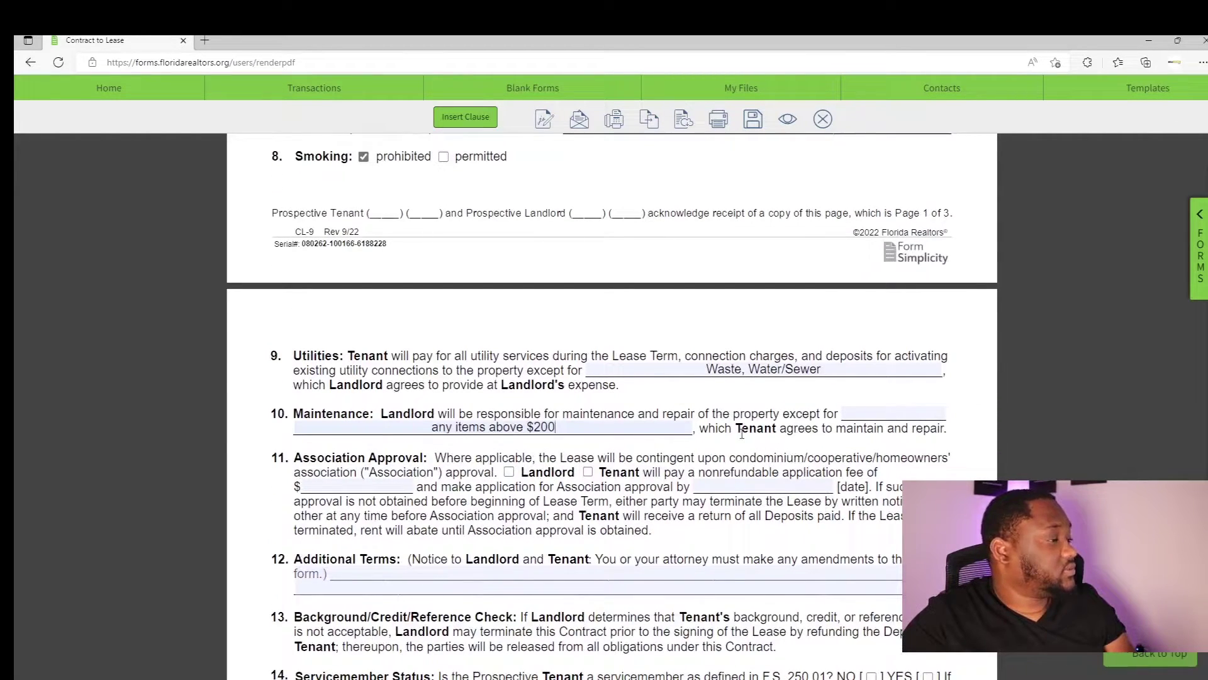
{"action": "double_click", "coordinate": [491, 425]}
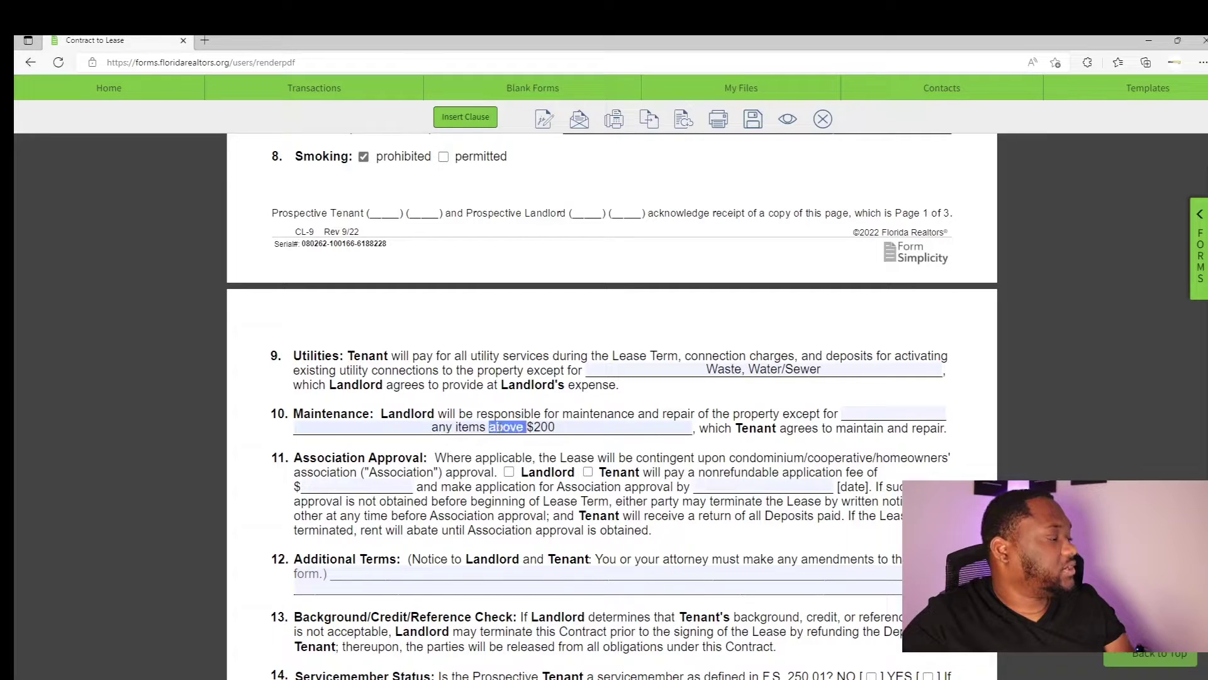
{"action": "type", "text": "under"}
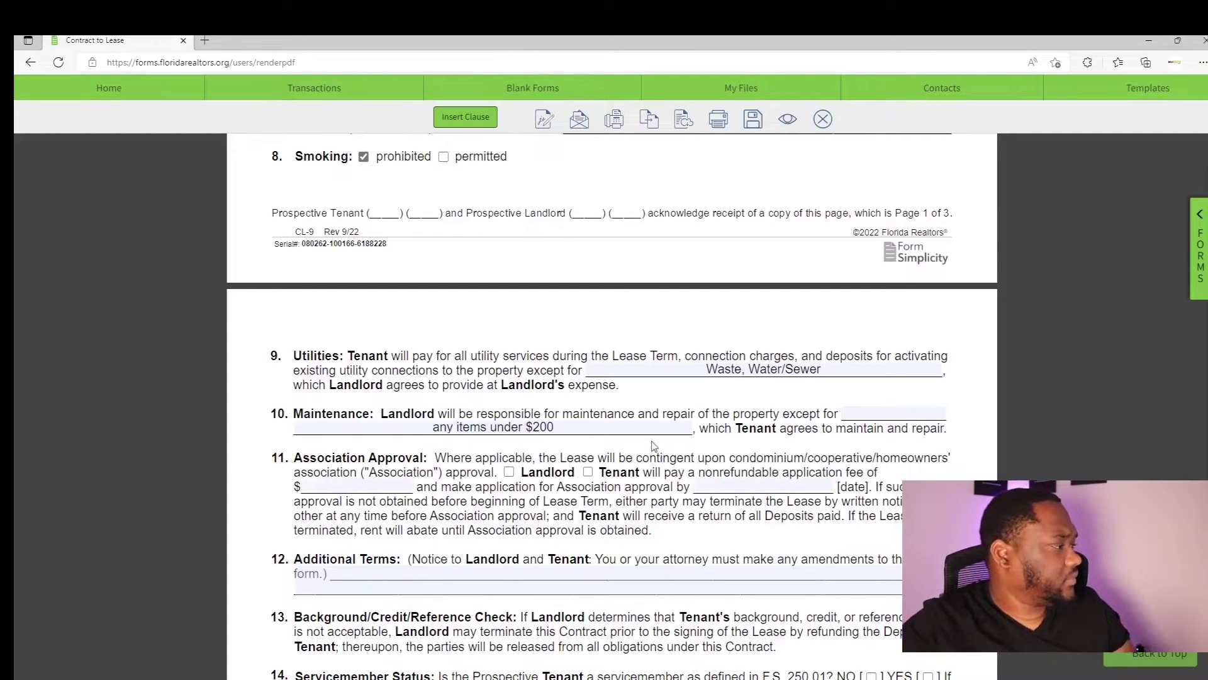
- Tick Tenant as payer, enter a 100.00 application fee, and set the application deadline to November 1, 2022
{"action": "scroll", "coordinate": [661, 452], "scroll_direction": "down", "scroll_amount": 1}
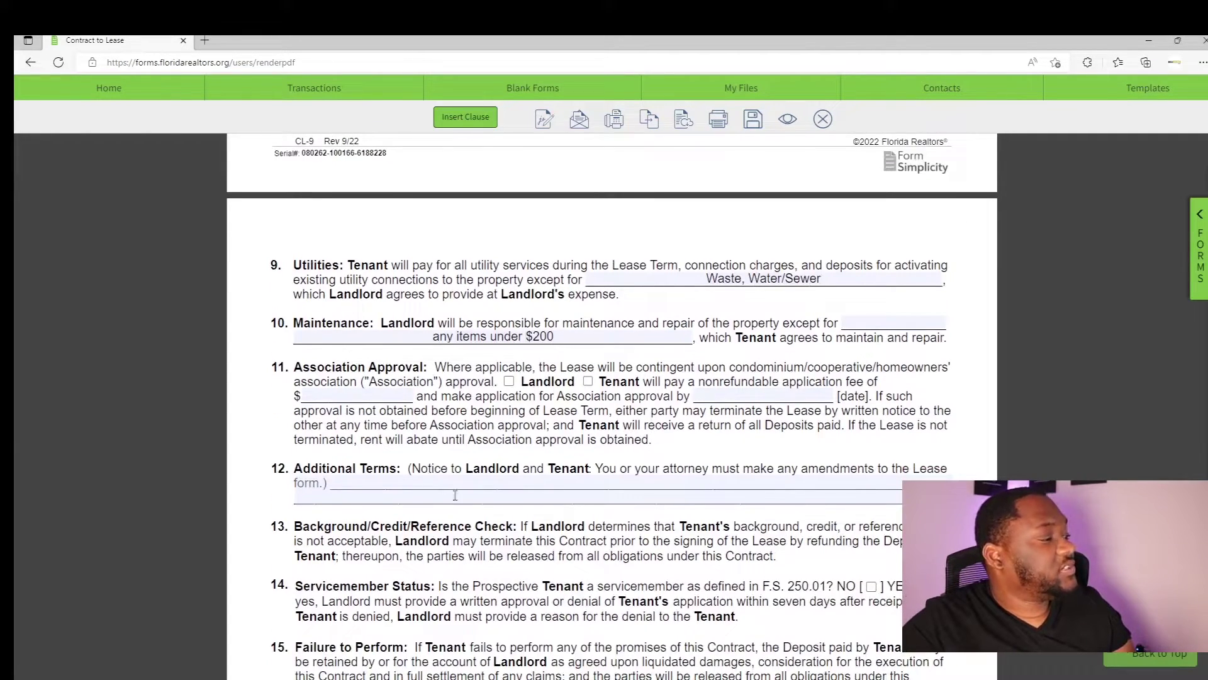
{"action": "left_click", "coordinate": [587, 381]}
{"action": "left_click", "coordinate": [343, 394]}
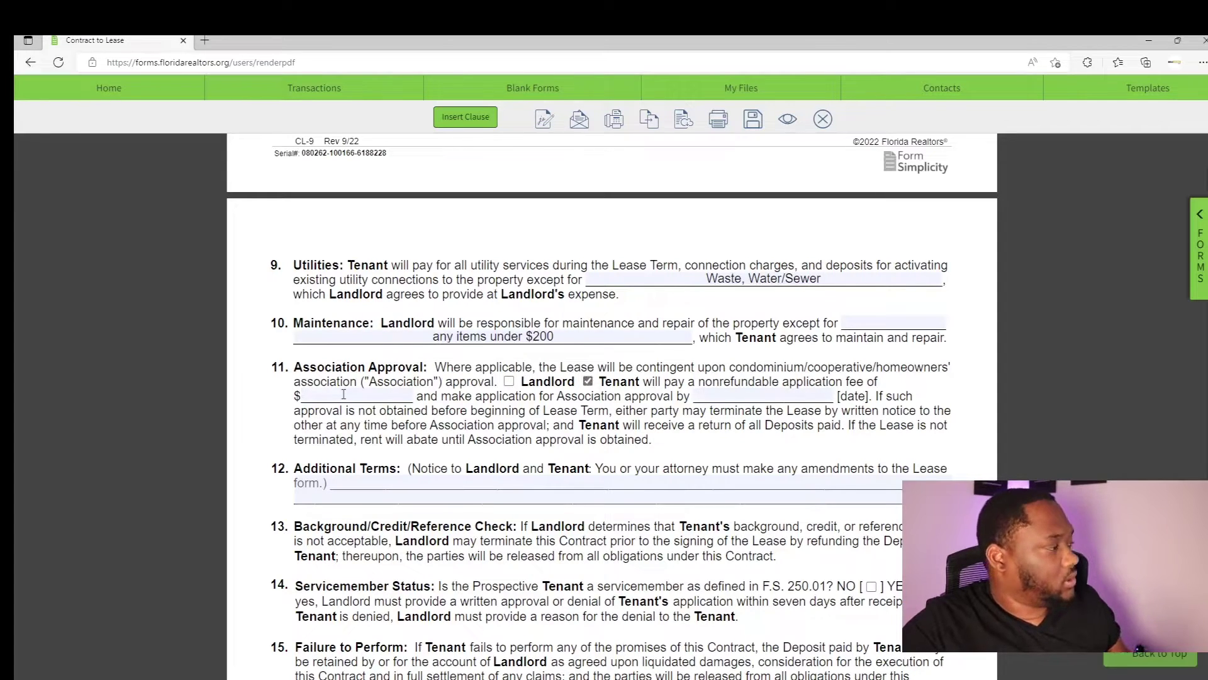
{"action": "type", "text": "100.00"}
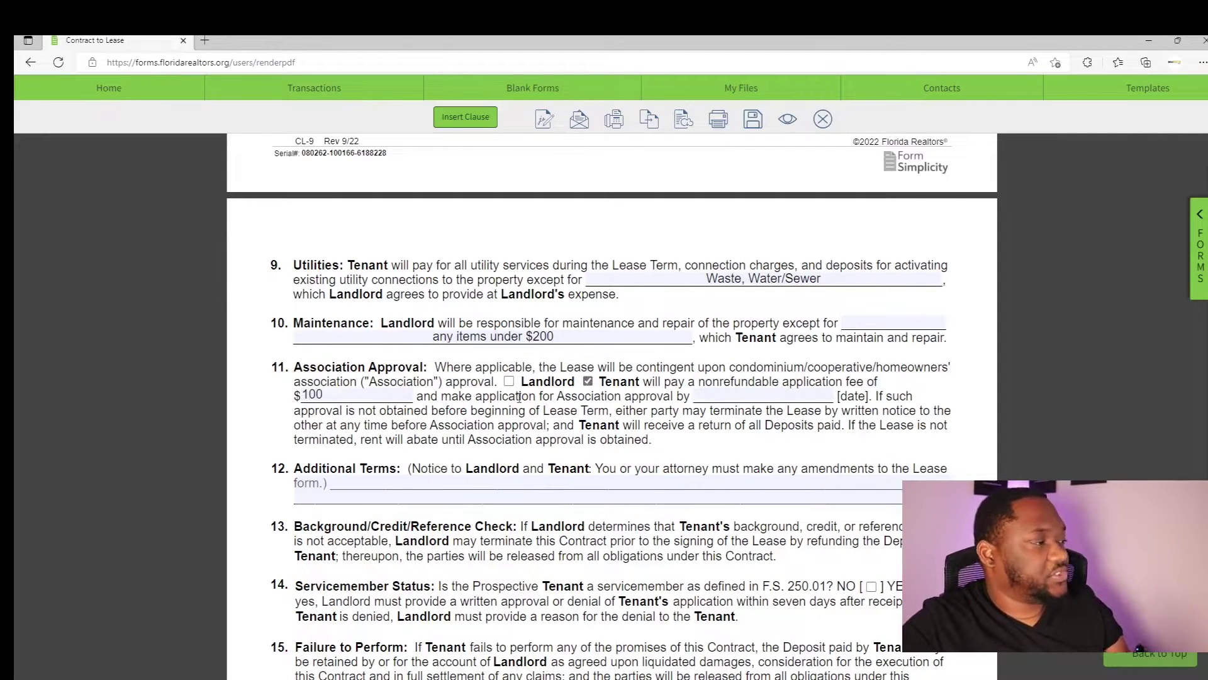
{"action": "left_click", "coordinate": [749, 397]}
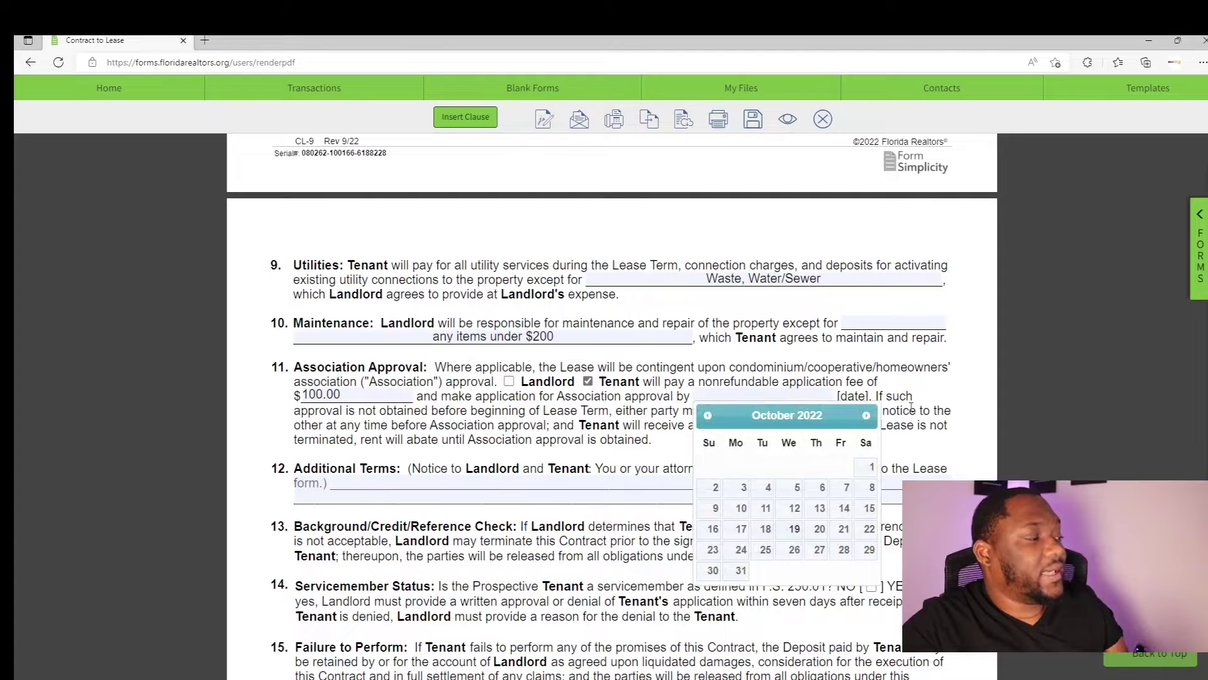
{"action": "left_click", "coordinate": [867, 415]}
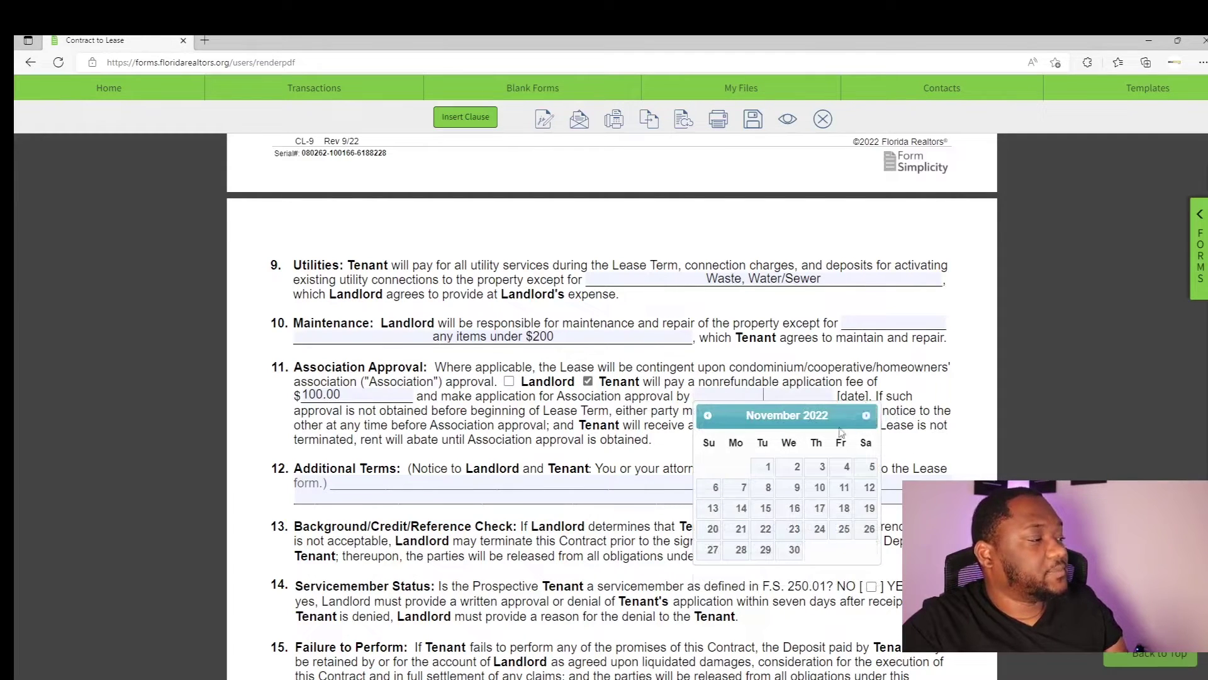
{"action": "left_click", "coordinate": [765, 466]}
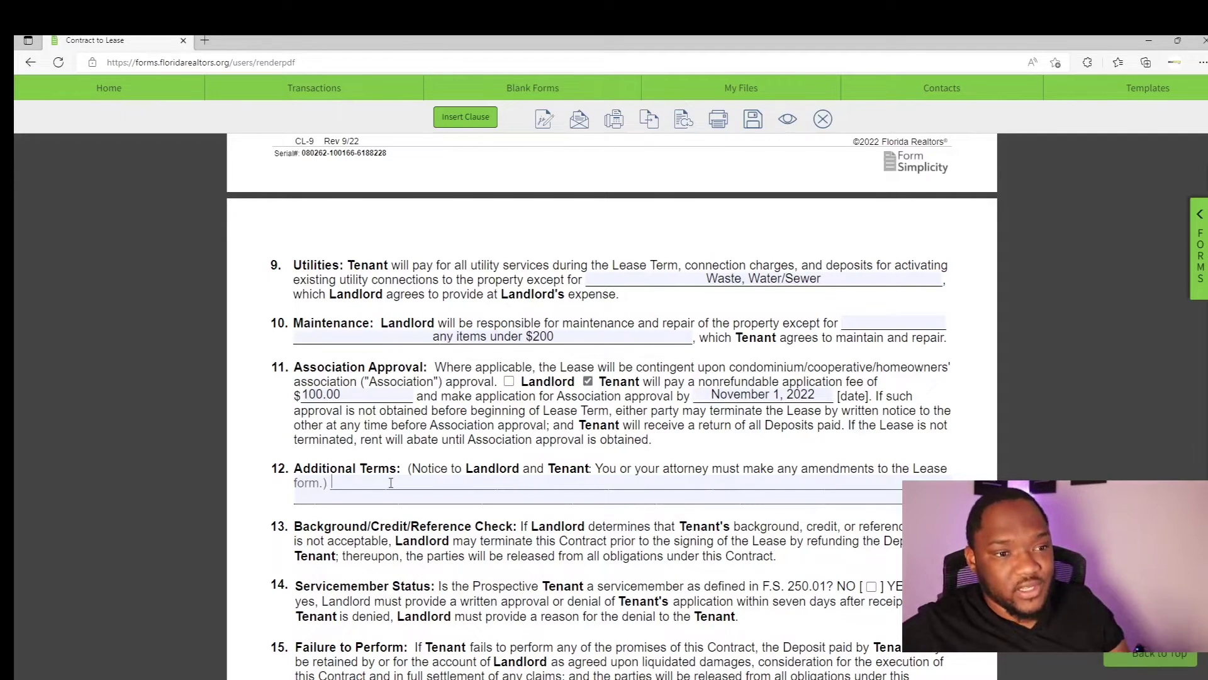
{"action": "scroll", "coordinate": [390, 482], "scroll_direction": "down", "scroll_amount": 2}
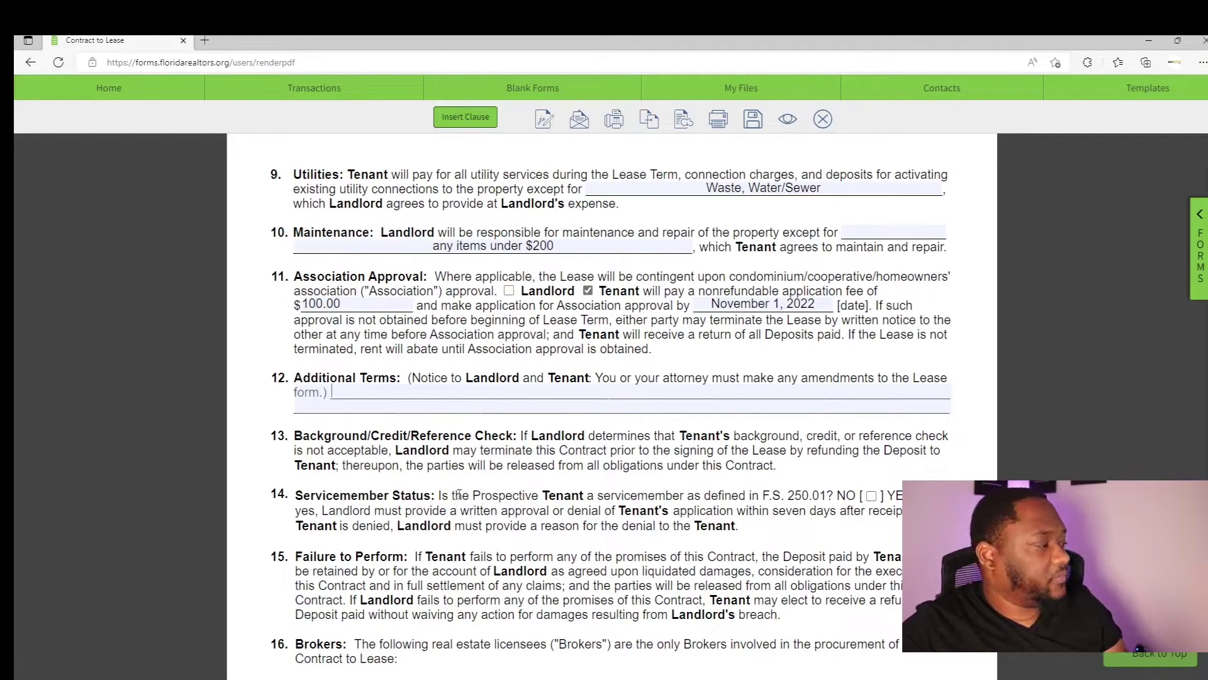
{"action": "scroll", "coordinate": [516, 519], "scroll_direction": "down", "scroll_amount": 1}
{"action": "scroll", "coordinate": [516, 520], "scroll_direction": "down", "scroll_amount": 2}
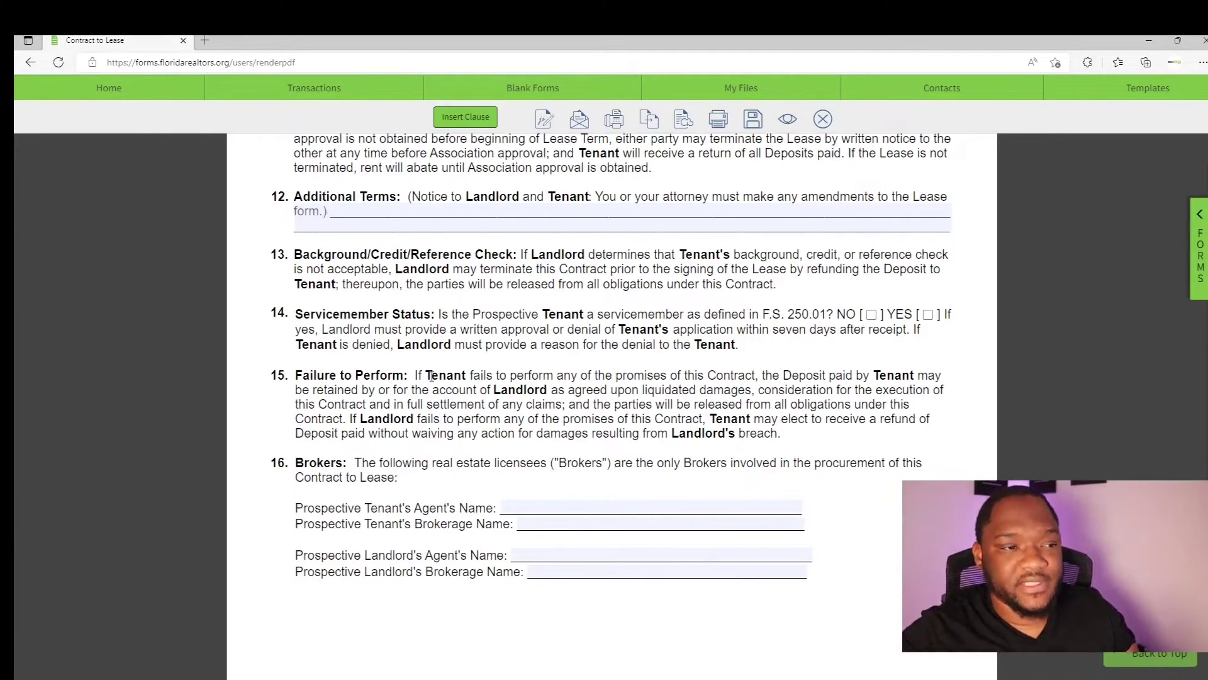
{"action": "scroll", "coordinate": [611, 329], "scroll_direction": "down", "scroll_amount": 10}
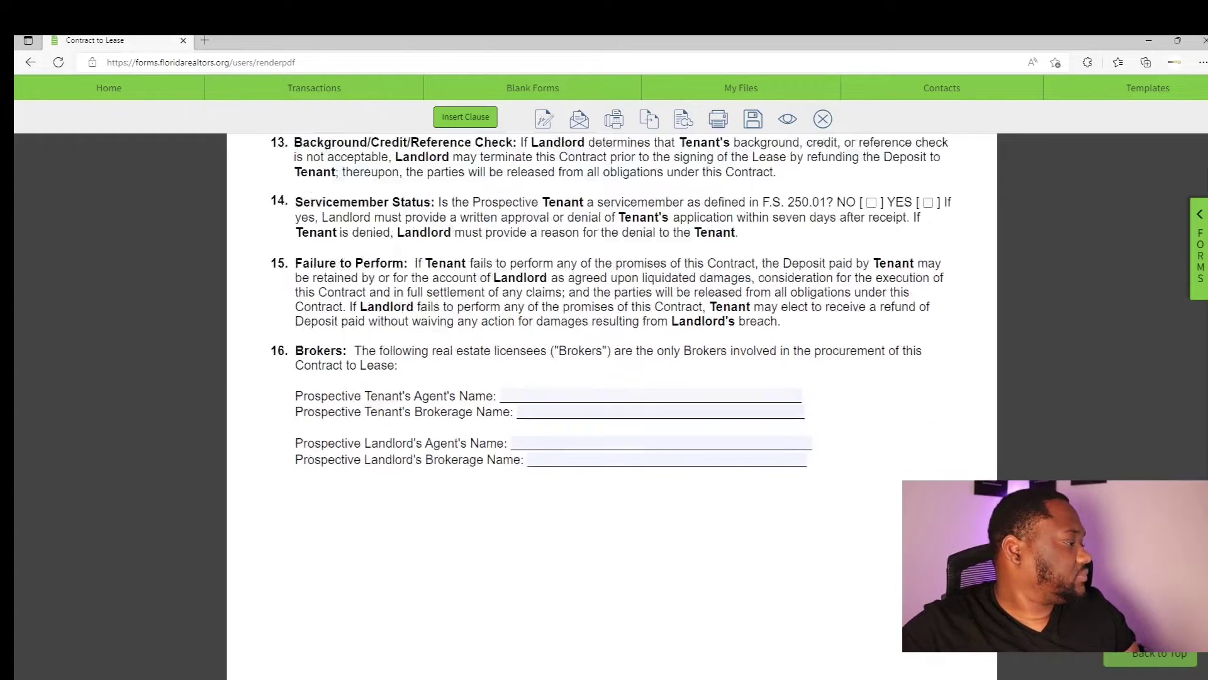
{"action": "scroll", "coordinate": [479, 420], "scroll_direction": "up", "scroll_amount": 10}
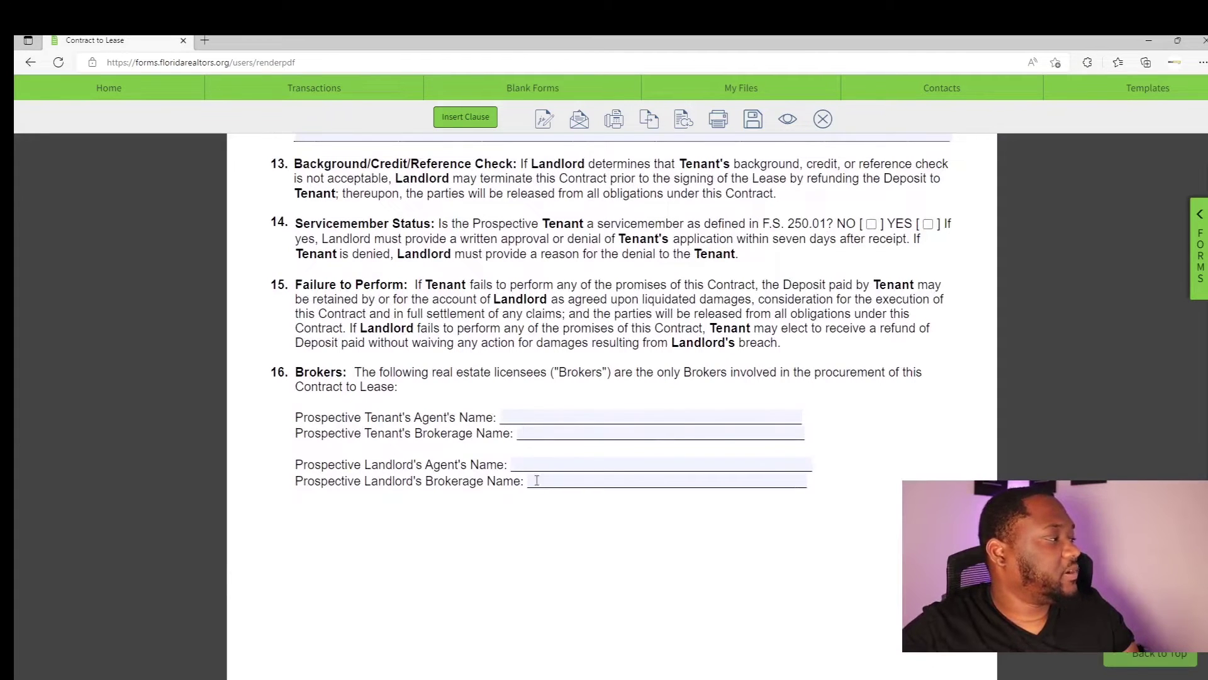
{"action": "scroll", "coordinate": [489, 466], "scroll_direction": "down", "scroll_amount": 10}
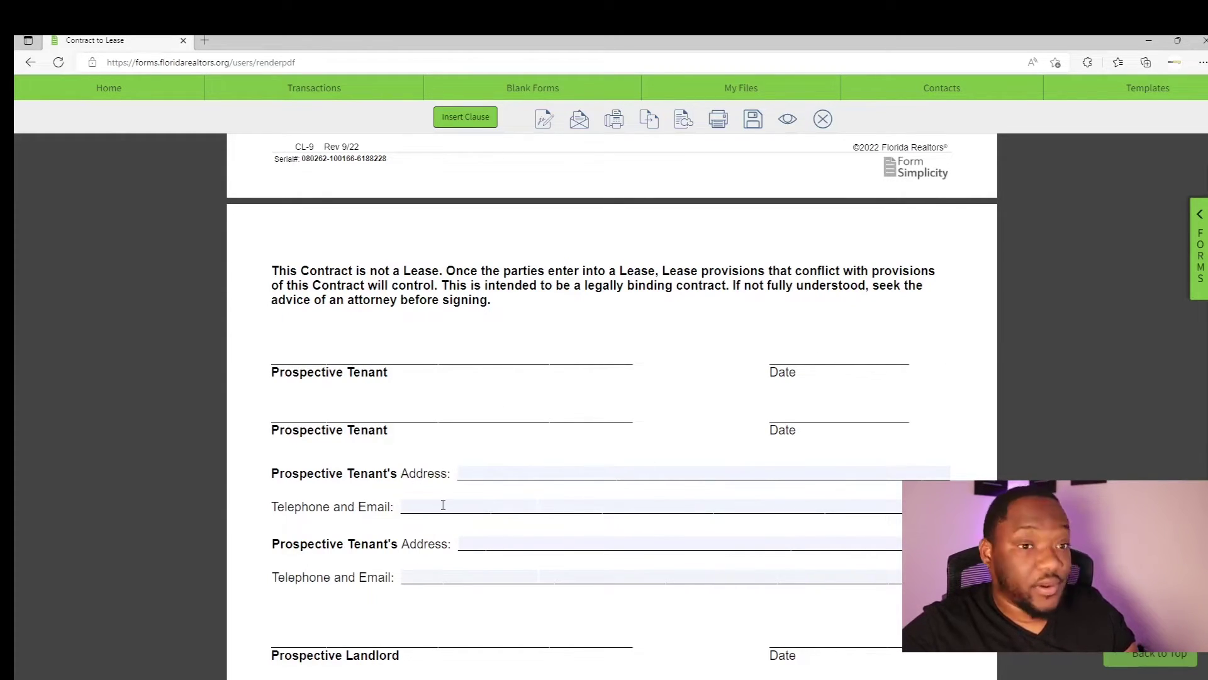
{"action": "scroll", "coordinate": [339, 560], "scroll_direction": "down", "scroll_amount": 4}
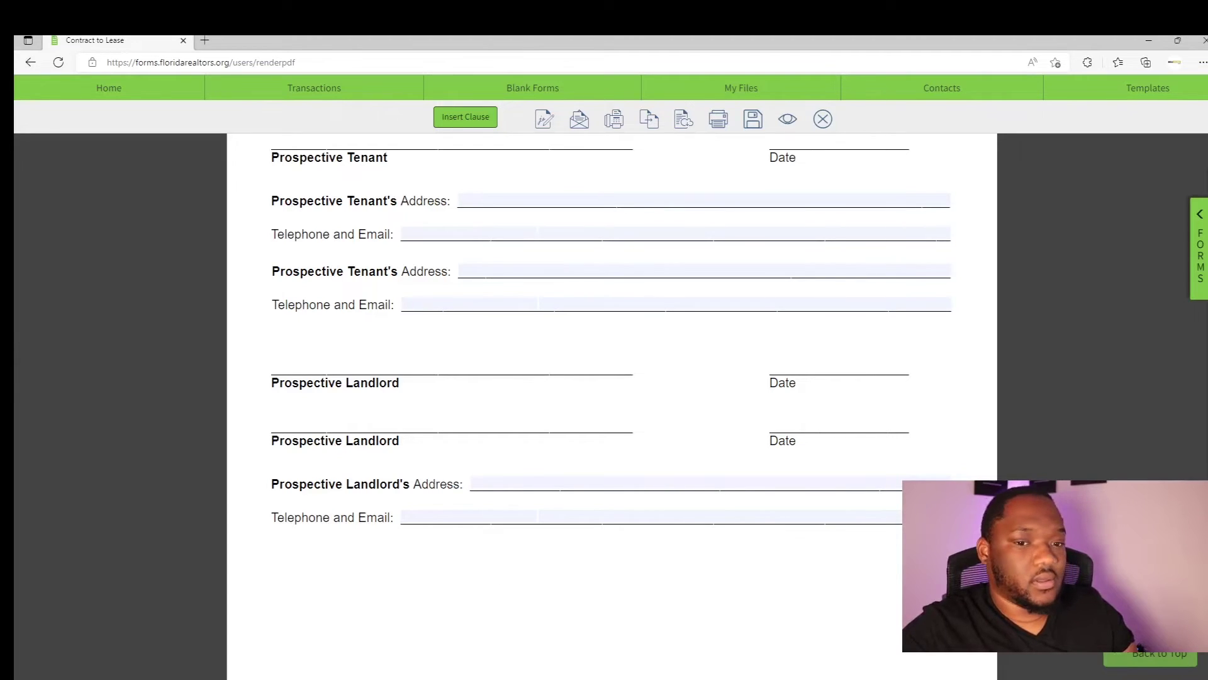
{"action": "scroll", "coordinate": [904, 476], "scroll_direction": "down", "scroll_amount": 5}
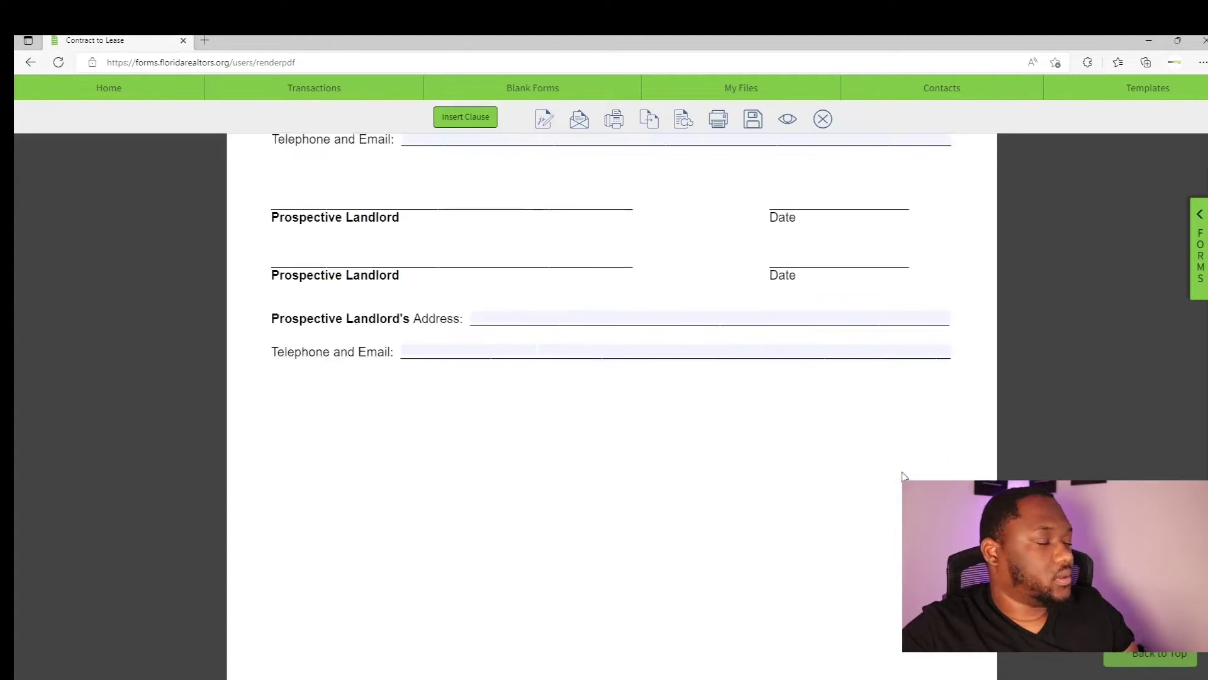
{"action": "scroll", "coordinate": [897, 463], "scroll_direction": "up", "scroll_amount": 15}
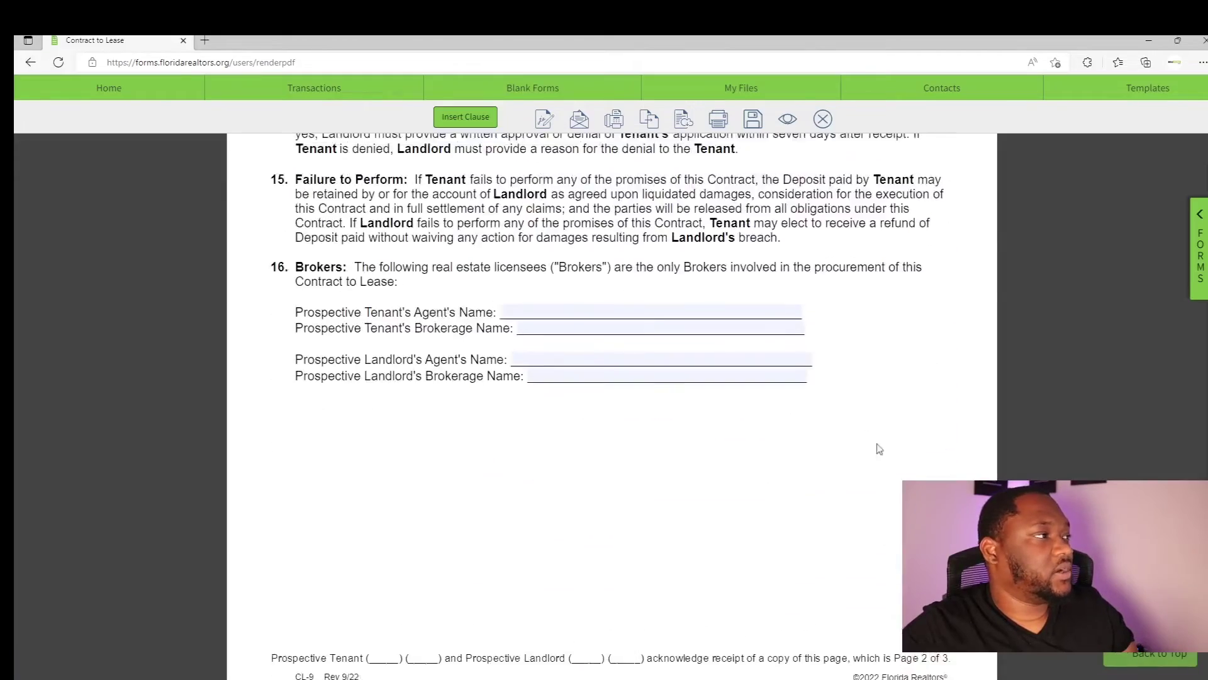
{"action": "scroll", "coordinate": [863, 436], "scroll_direction": "up", "scroll_amount": 8}
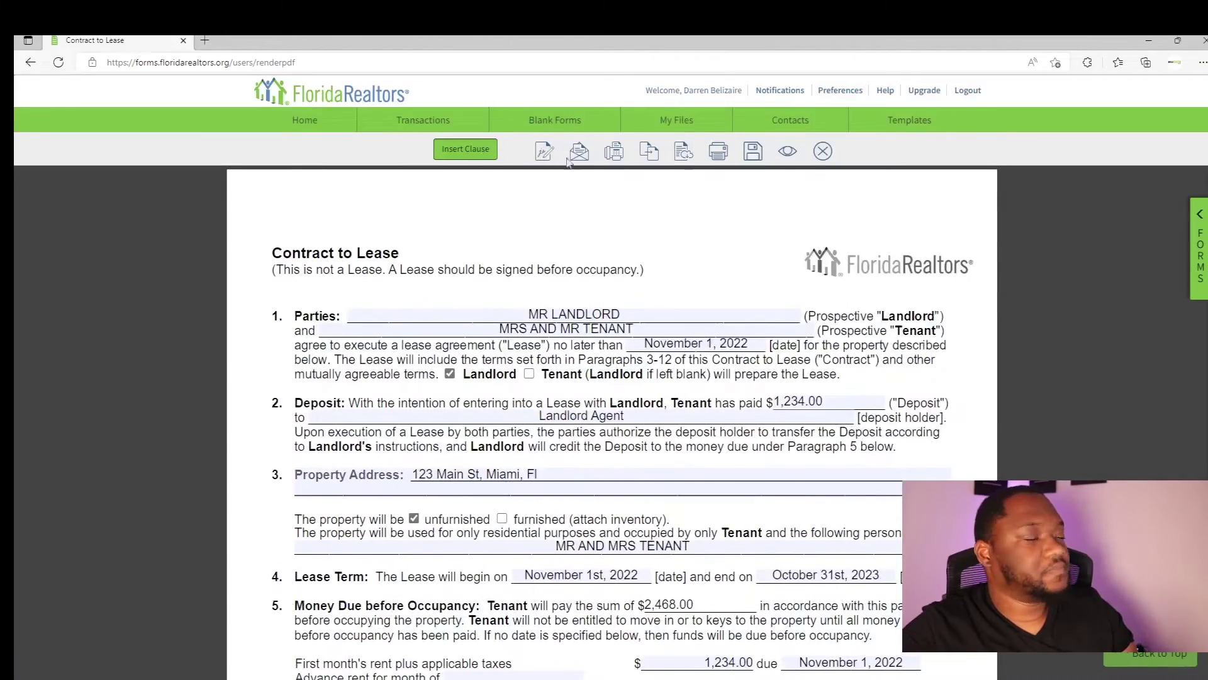
{"action": "left_click", "coordinate": [543, 152]}
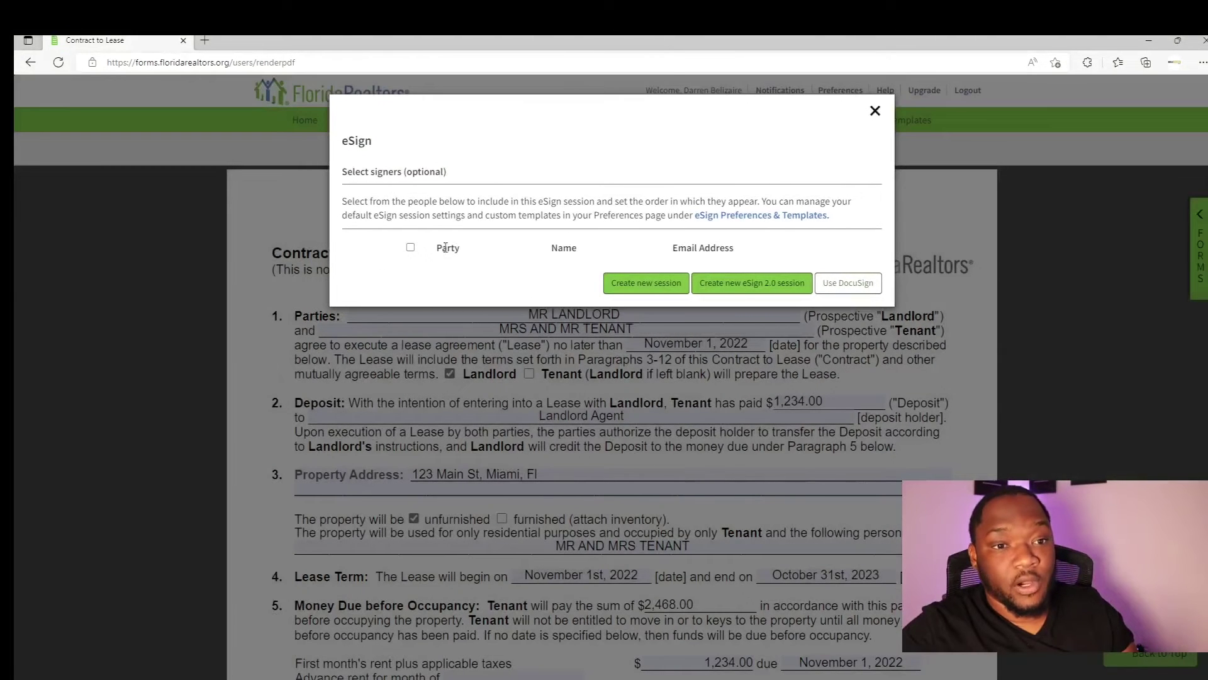
{"action": "left_click", "coordinate": [630, 284]}
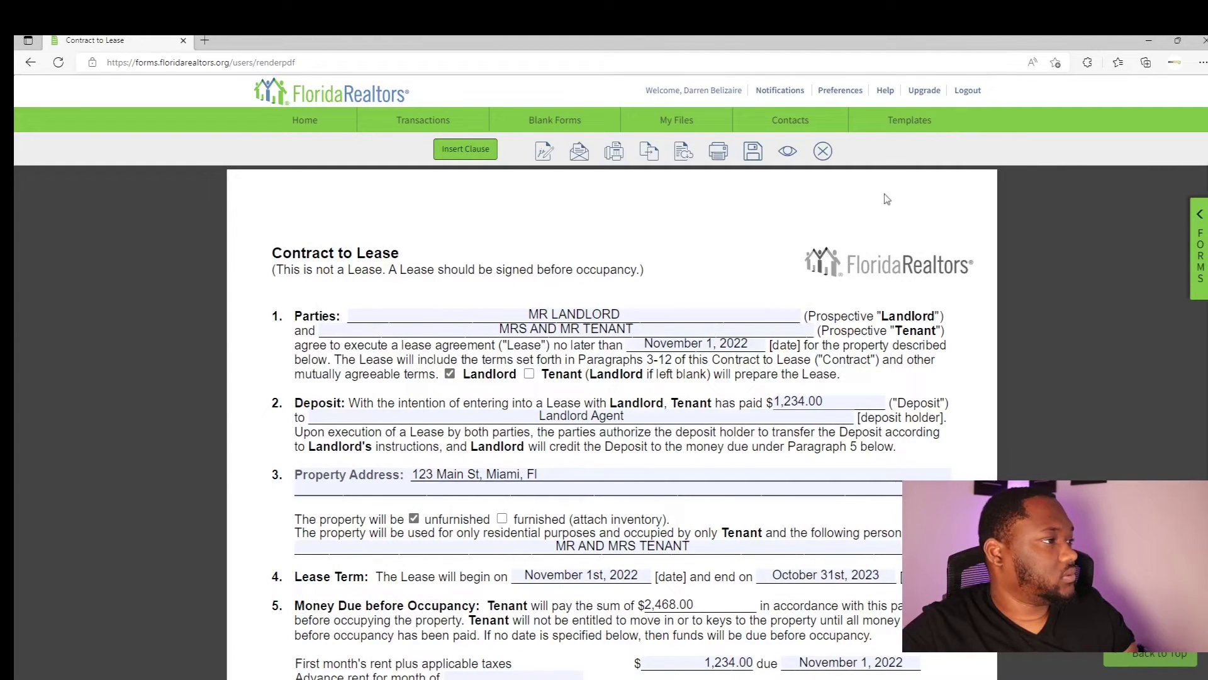
- Start a new eSign session and review the '123 Main Street' draft holding ContracttoLease.pdf
{"action": "left_click", "coordinate": [544, 151]}
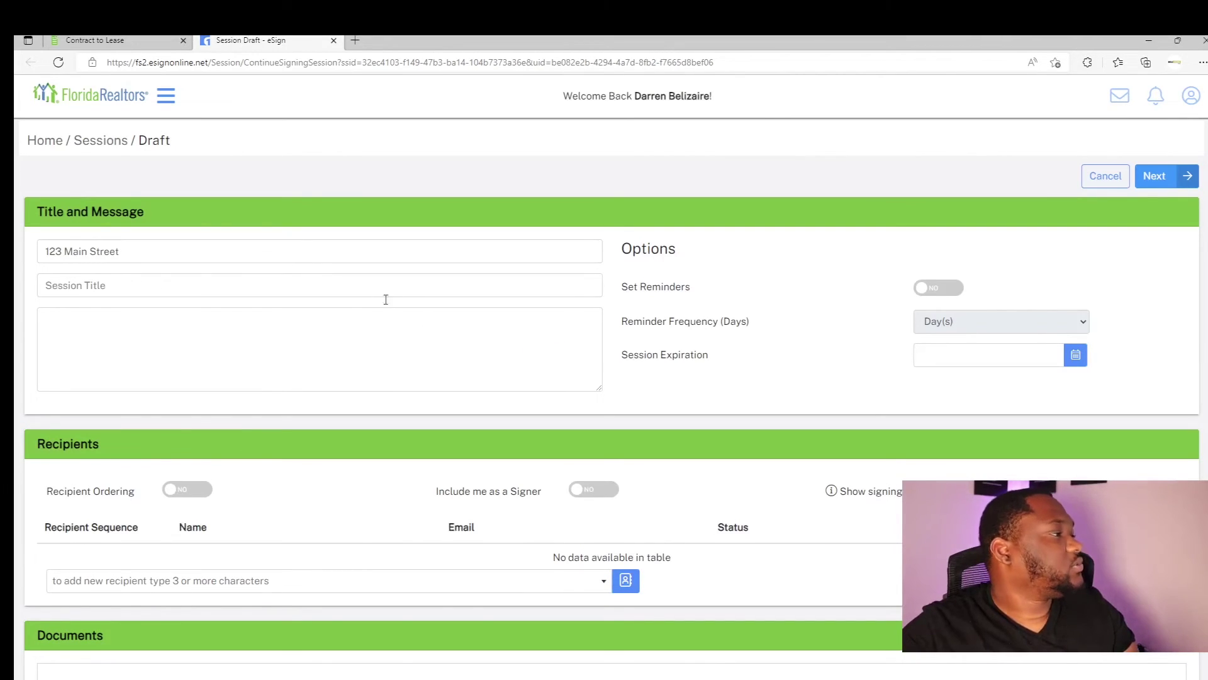
{"action": "scroll", "coordinate": [388, 305], "scroll_direction": "down", "scroll_amount": 3}
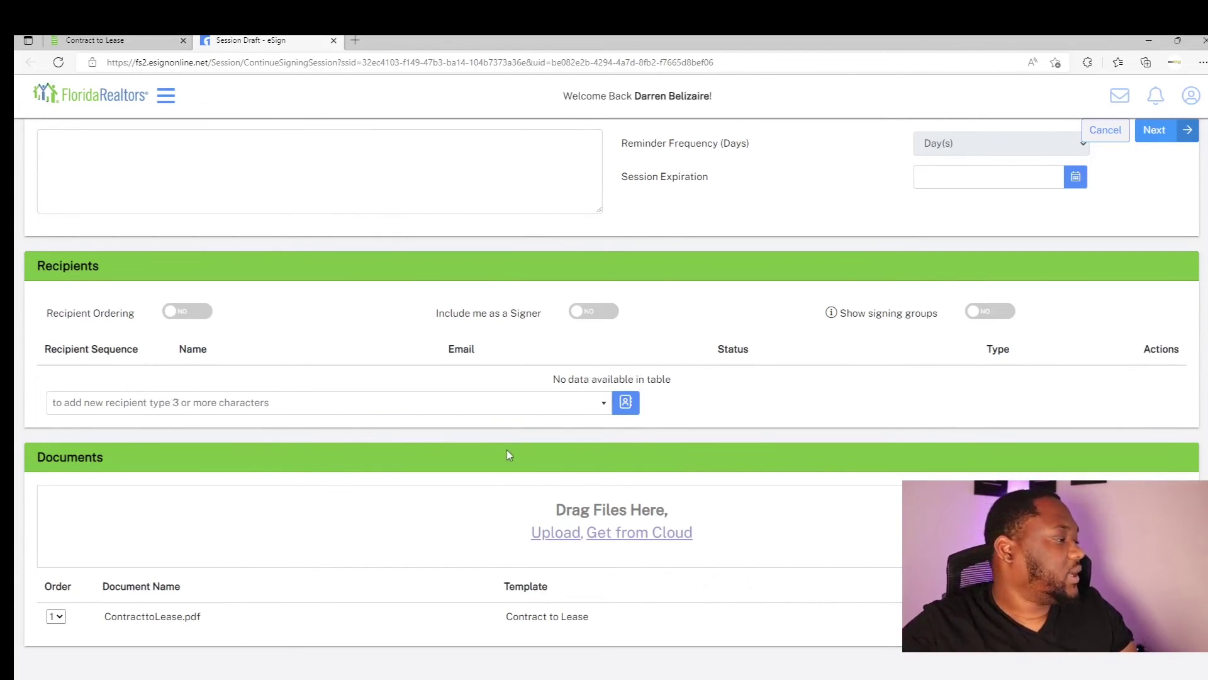
{"action": "scroll", "coordinate": [572, 413], "scroll_direction": "up", "scroll_amount": 3}
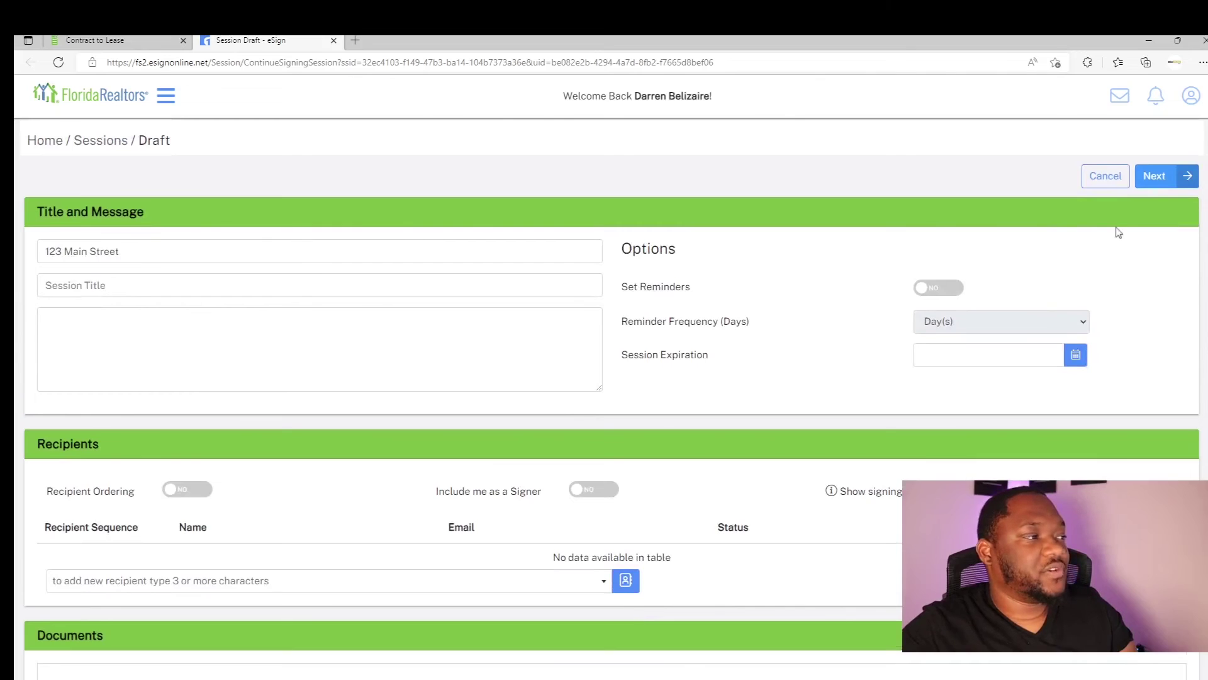